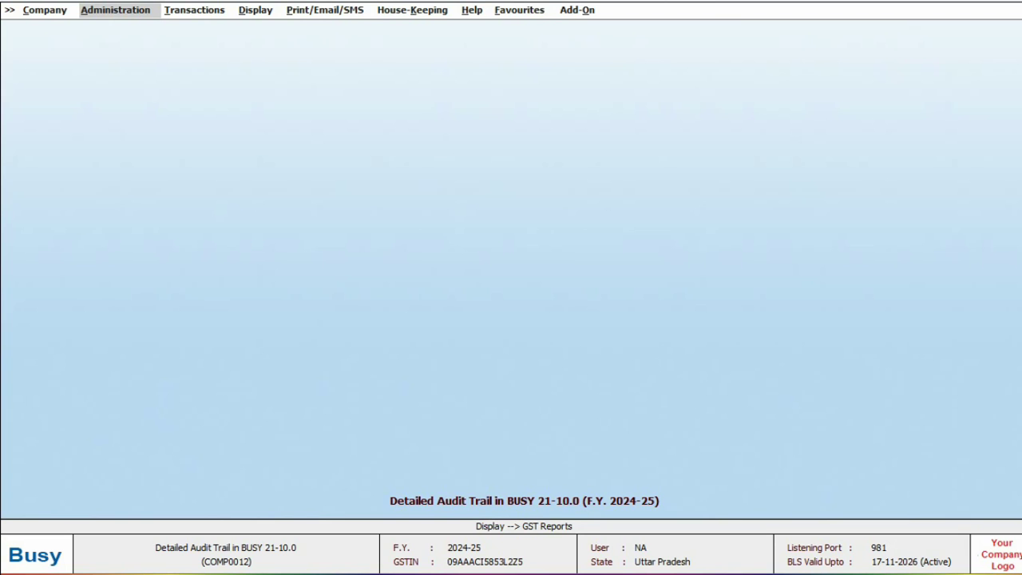
Set Maintain Detailed Audit Trail to Y in the General features and save it
key(Return)
key(Return)
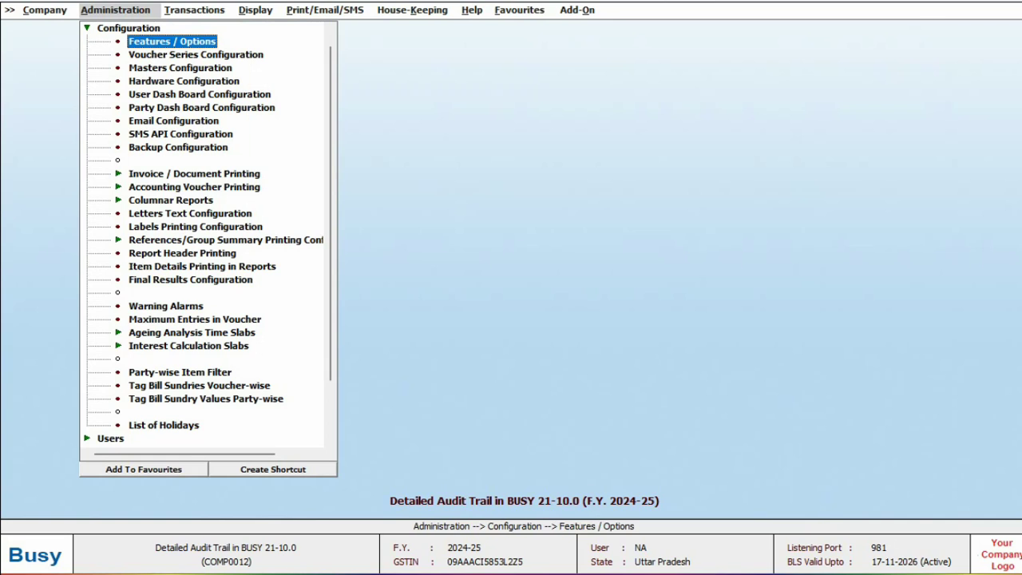
key(Return)
key(Down)
key(Down)
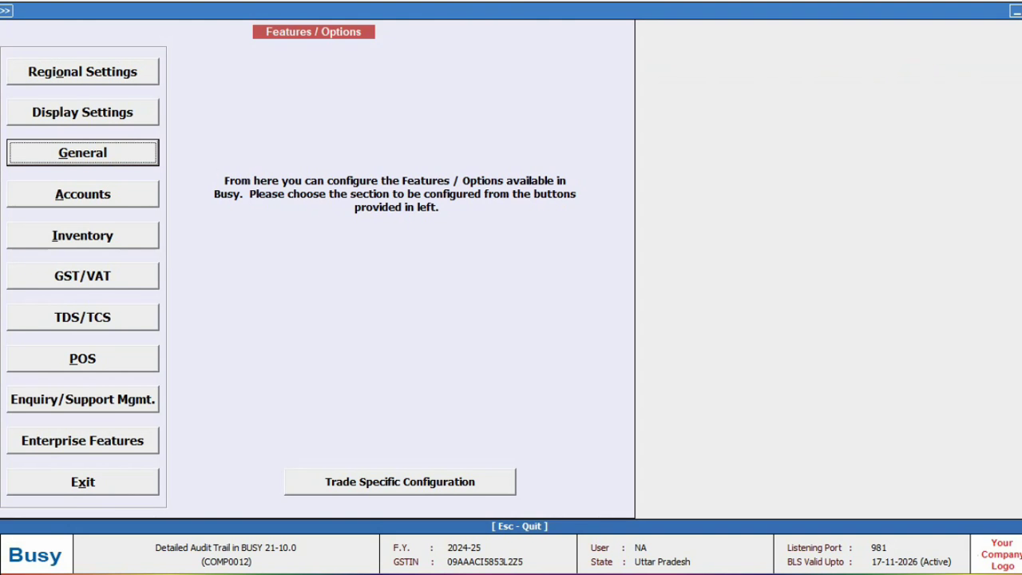
key(Return)
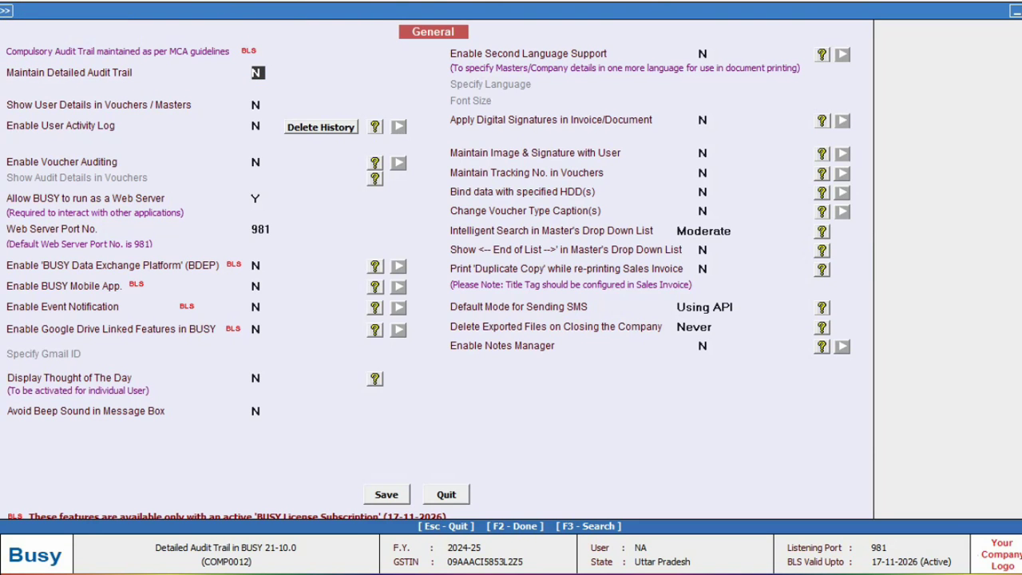
text(Y)
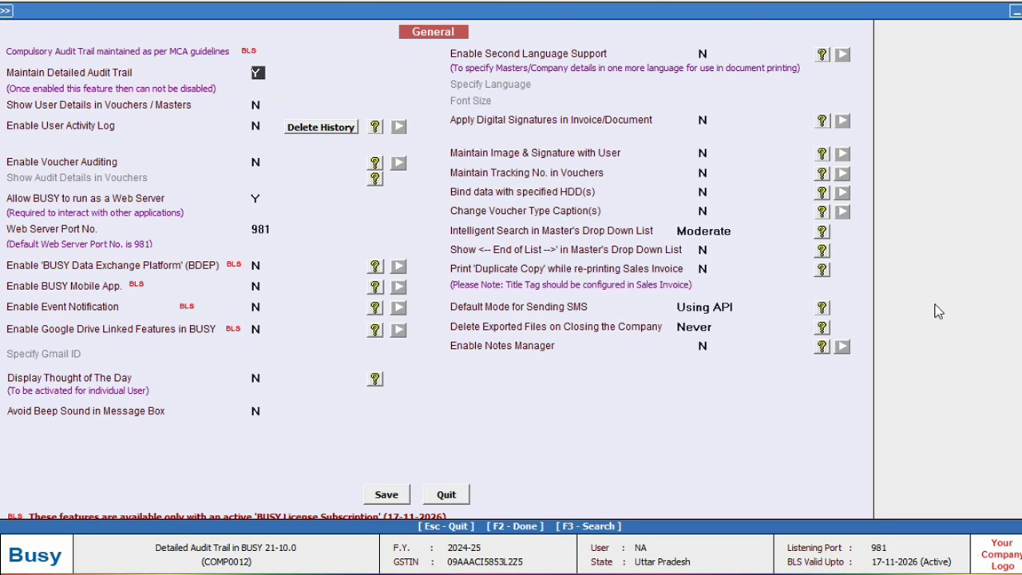
click(387, 495)
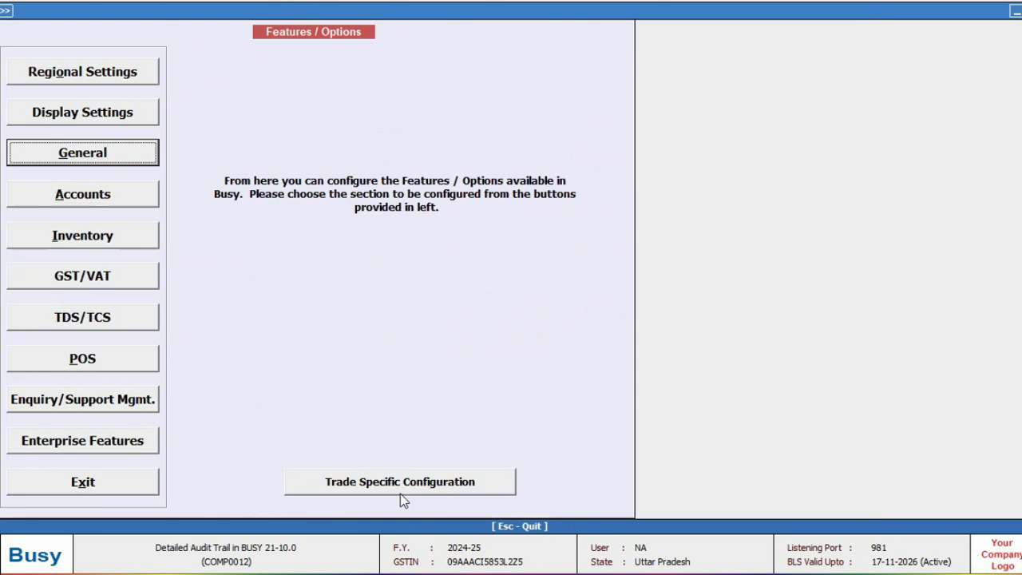
Add and save item BUSY 21 - Saffron (General group, Pcs., GST 12%, HSN 4567)
key(Escape)
key(Return)
key(Down)
key(Down)
key(Down)
key(Return)
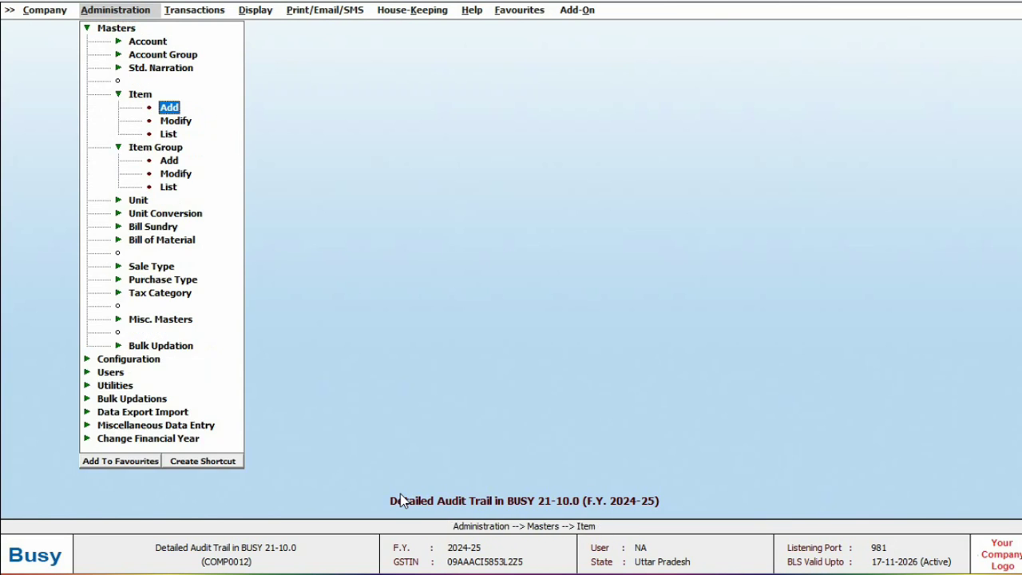
key(Return)
text(BUSY 21 -)
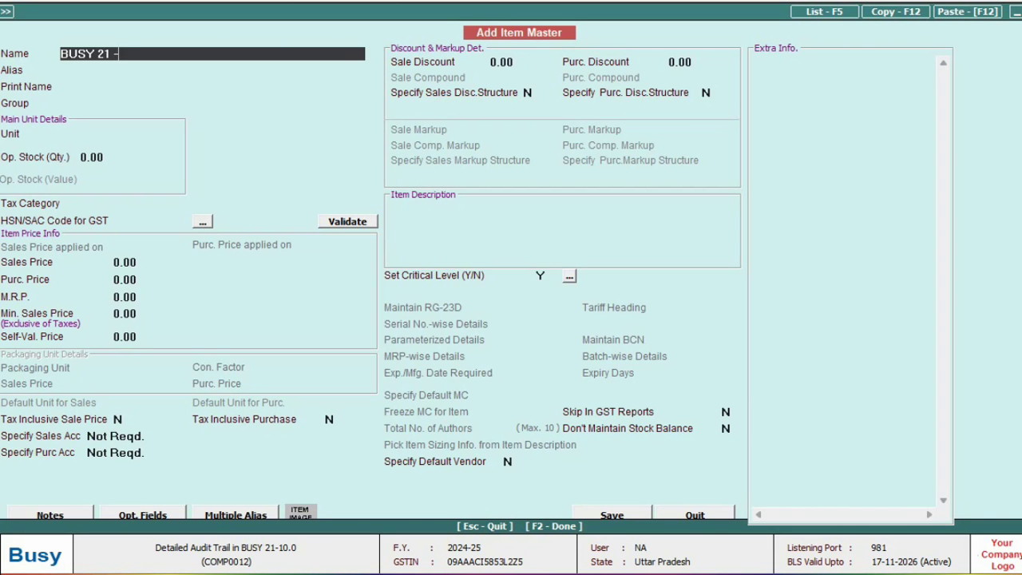
text(Saffron)
key(Return)
key(Return)
key(Return)
key(F2)
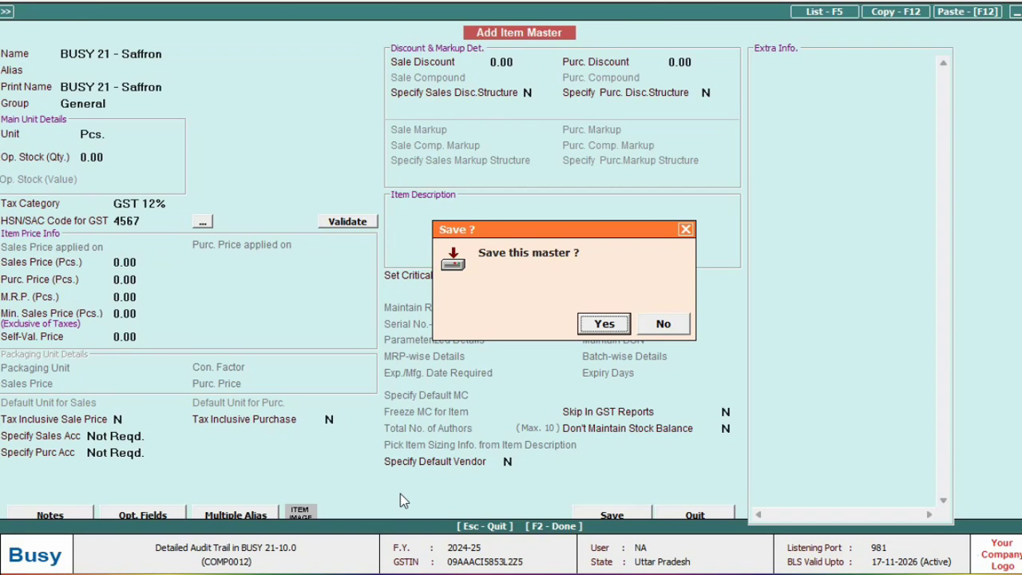
key(Return)
key(Return)
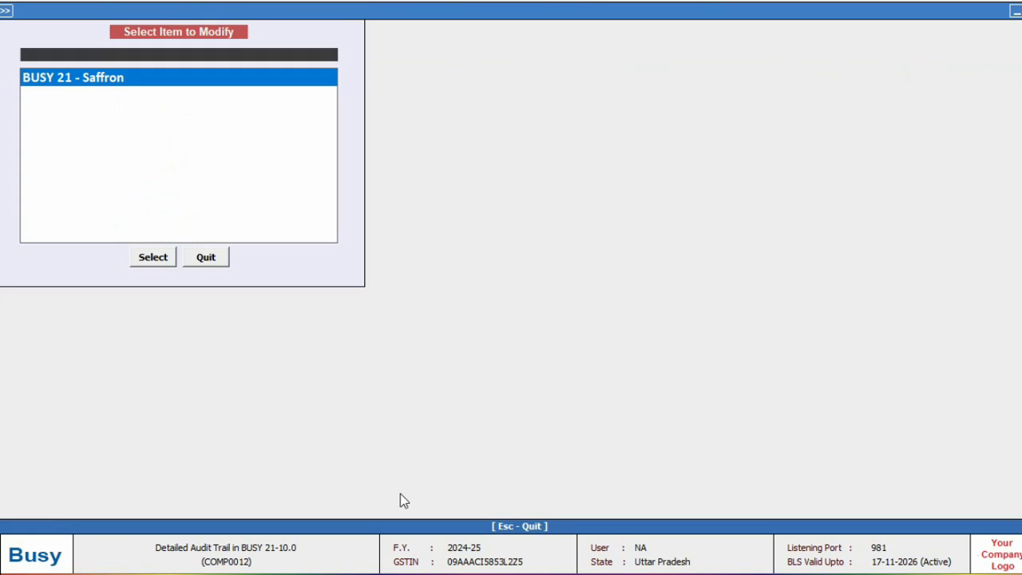
Set BUSY 21 - Saffron's sales price to 15,000 and save with narration 'Sales Price Updated'
key(Return)
key(Return)
key(Return)
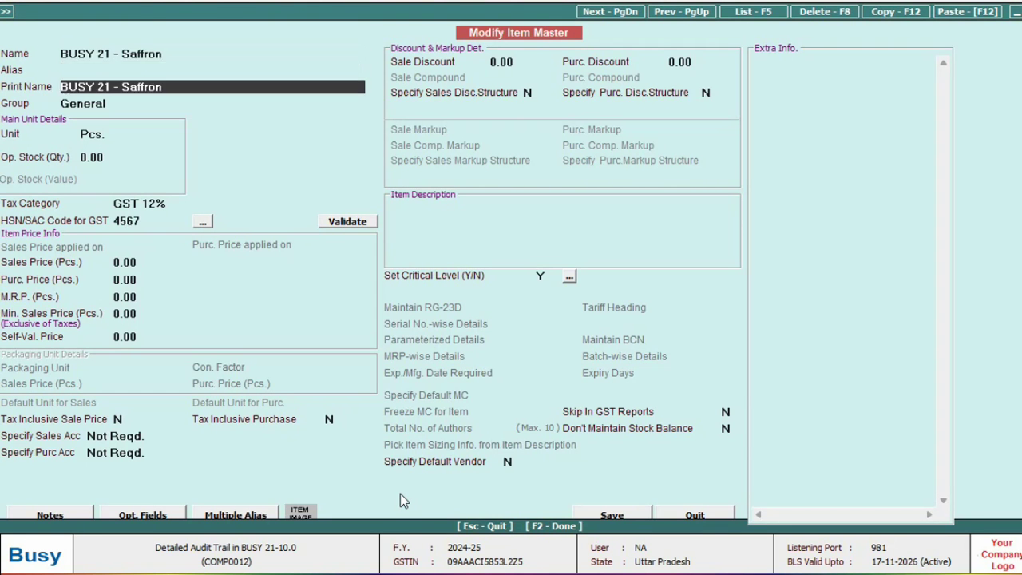
key(Return)
key(Return)
key(Return)
key(Return)
key(Return)
text(15)
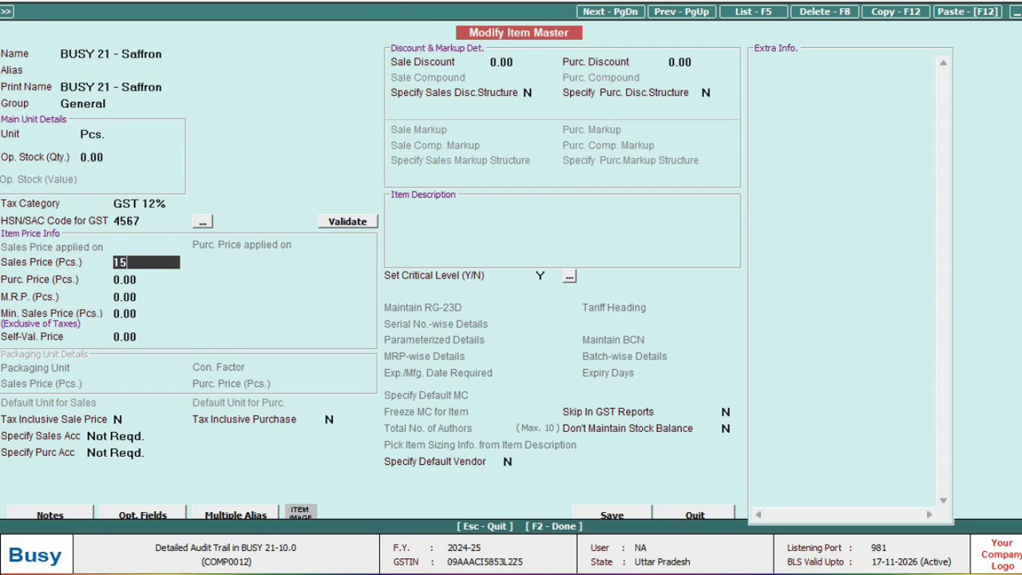
text(,000)
key(Return)
key(F2)
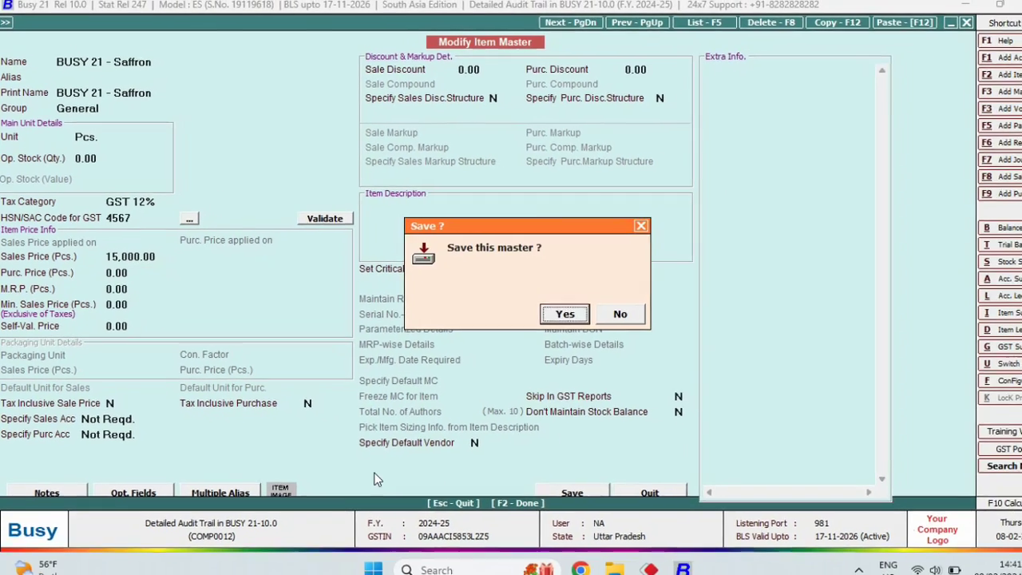
key(Return)
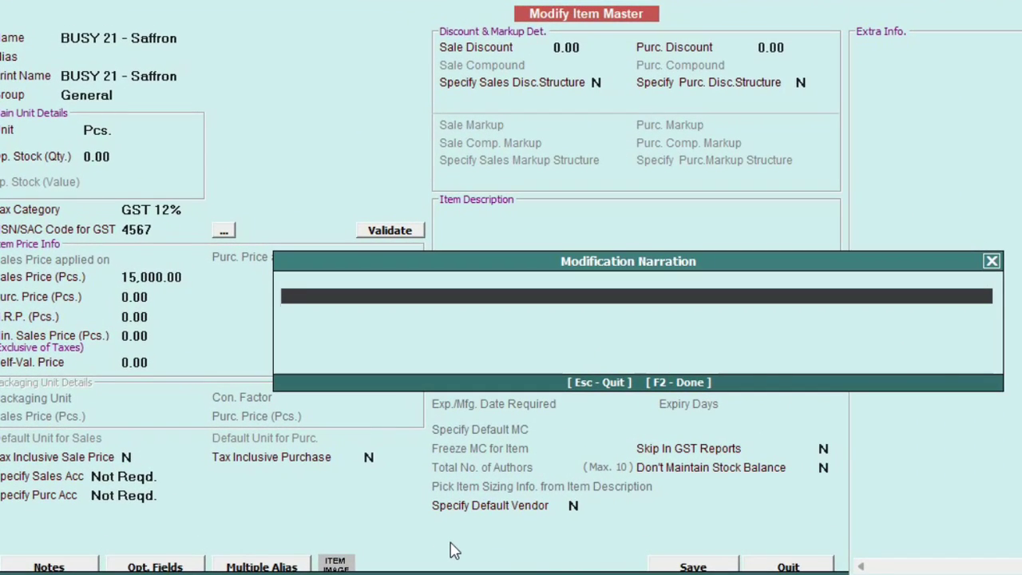
text(Sales Pr)
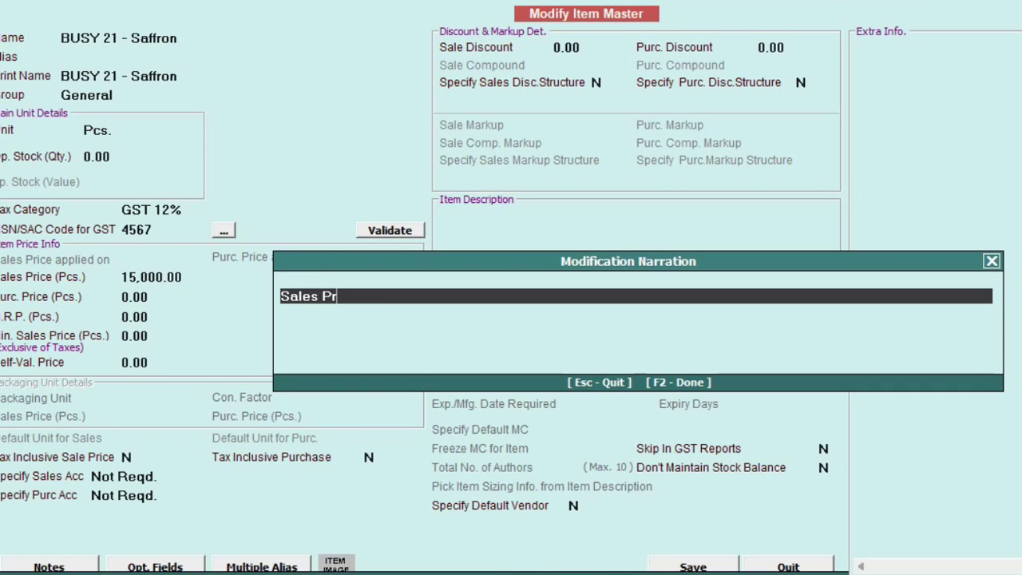
text(ice Updated)
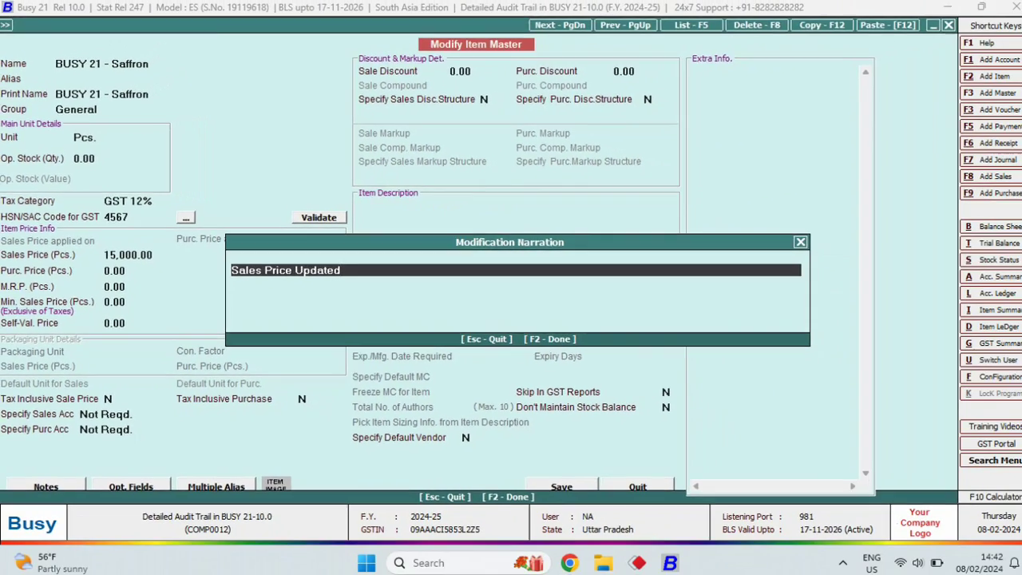
key(F2)
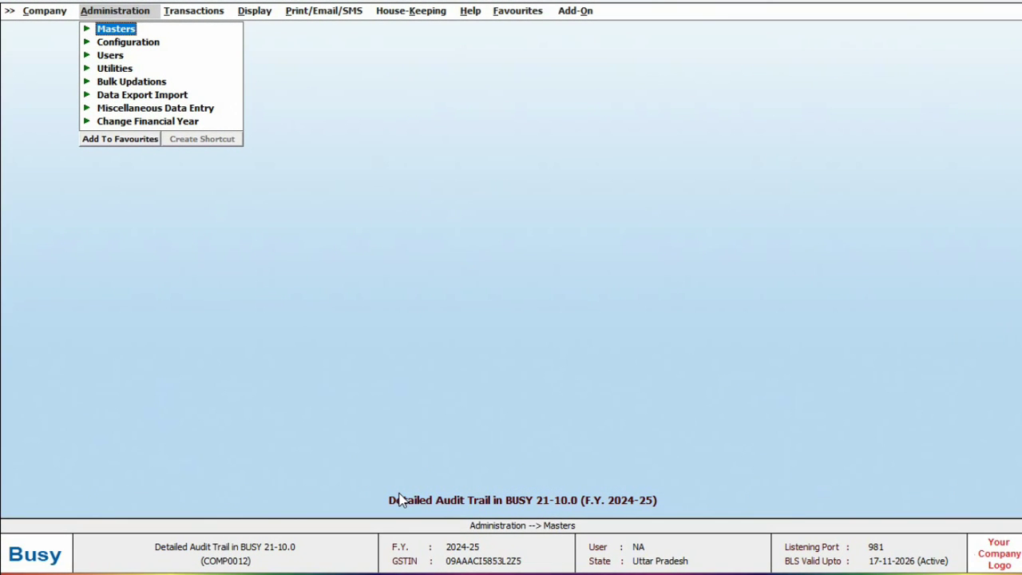
Save a cash sales voucher for 1 Pcs. of BUSY 21 - Saffron at 15,000
key(Right)
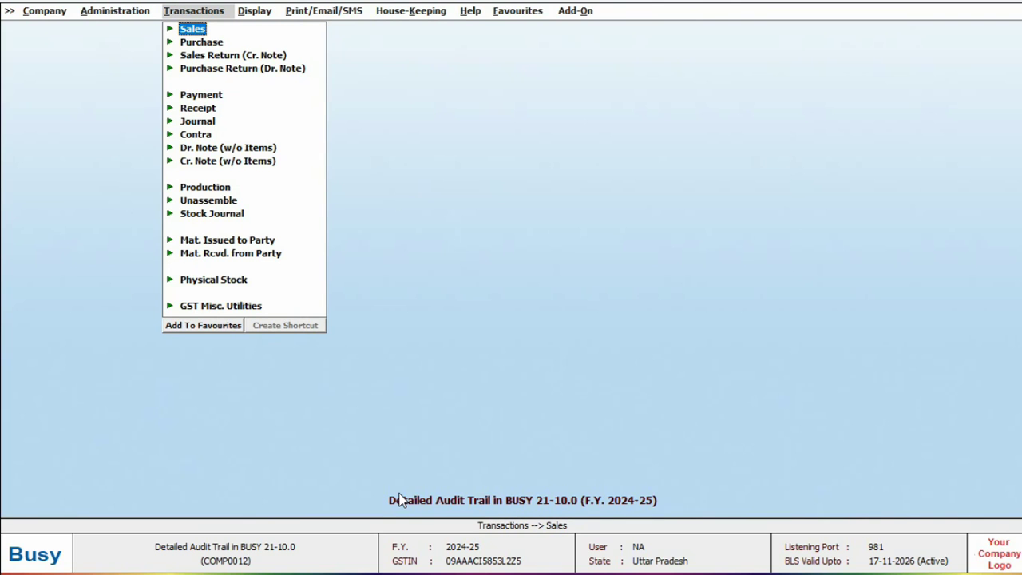
key(Return)
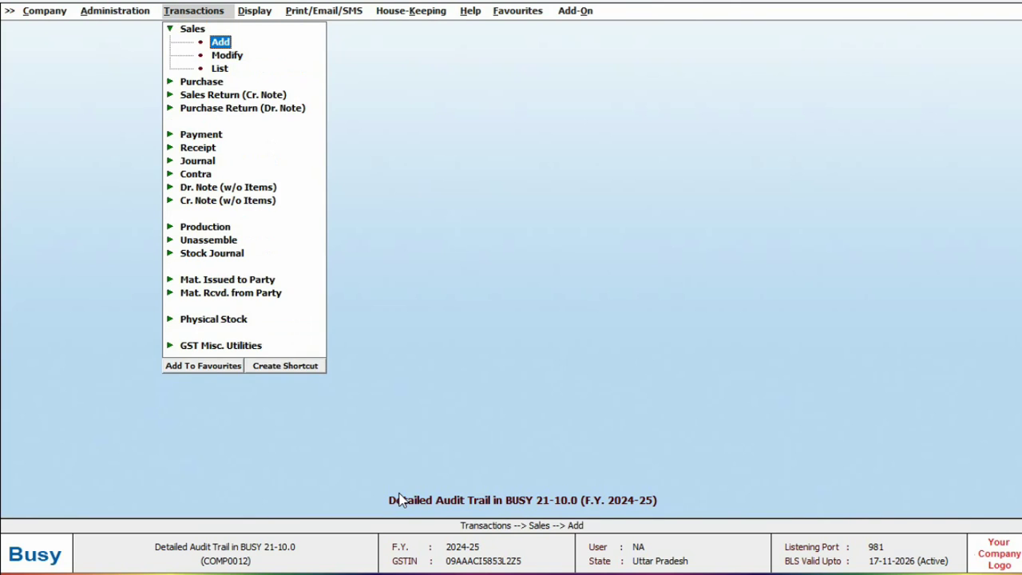
key(Return)
key(Return)
key(Return)
key(Return)
key(Return)
text(1)
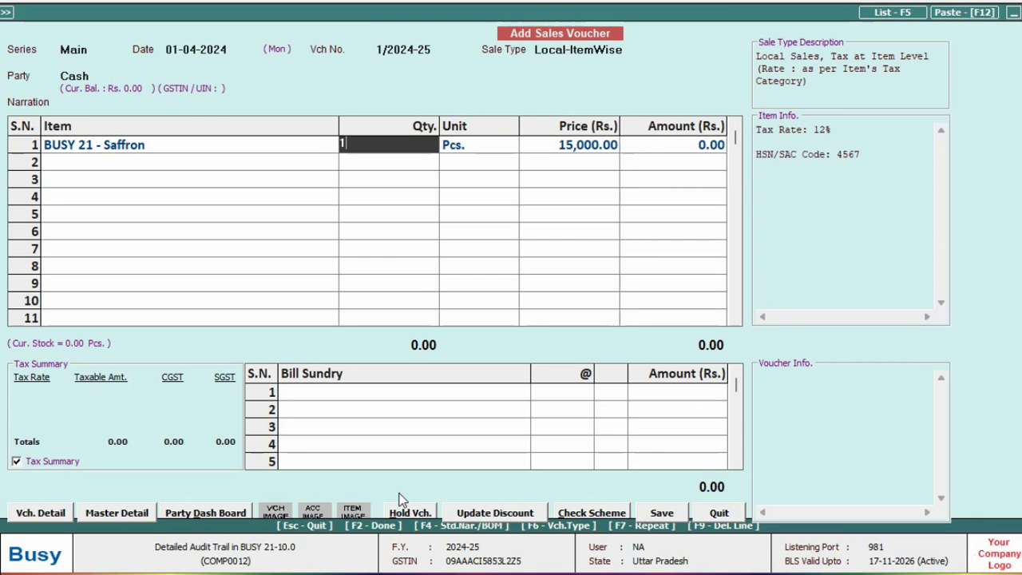
key(Return)
key(Return)
key(Return)
key(Return)
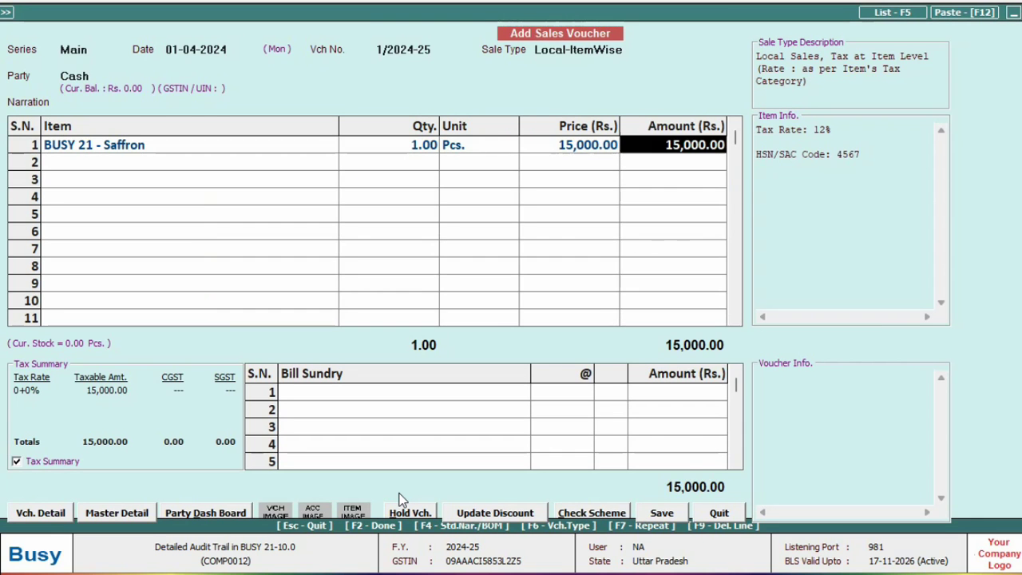
key(Return)
key(Return)
key(F2)
key(Return)
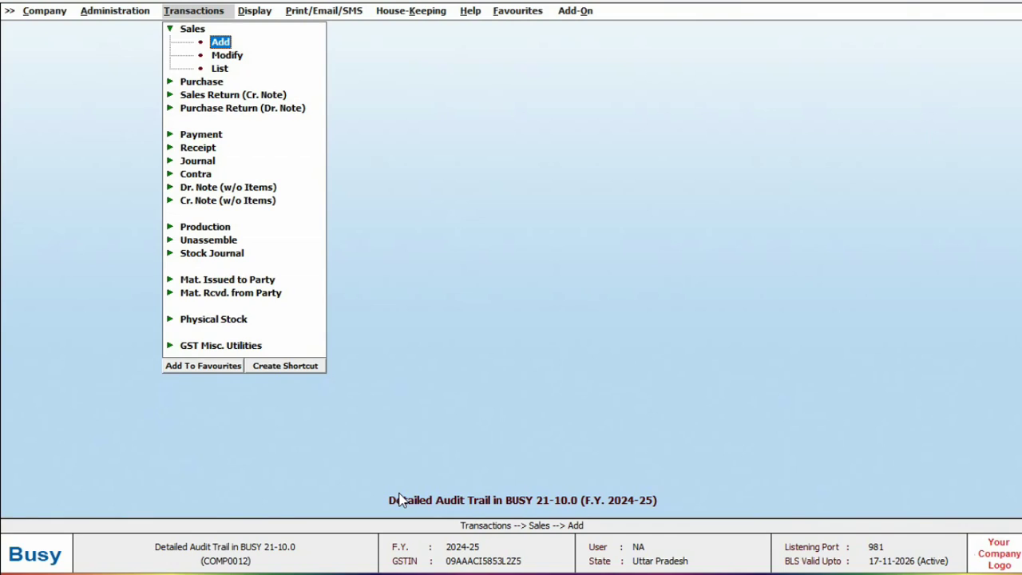
key(Down)
Change voucher 1/2024-25 to 5 Pcs. of Saffron and save with narration 'Qty updated'
key(Return)
key(Return)
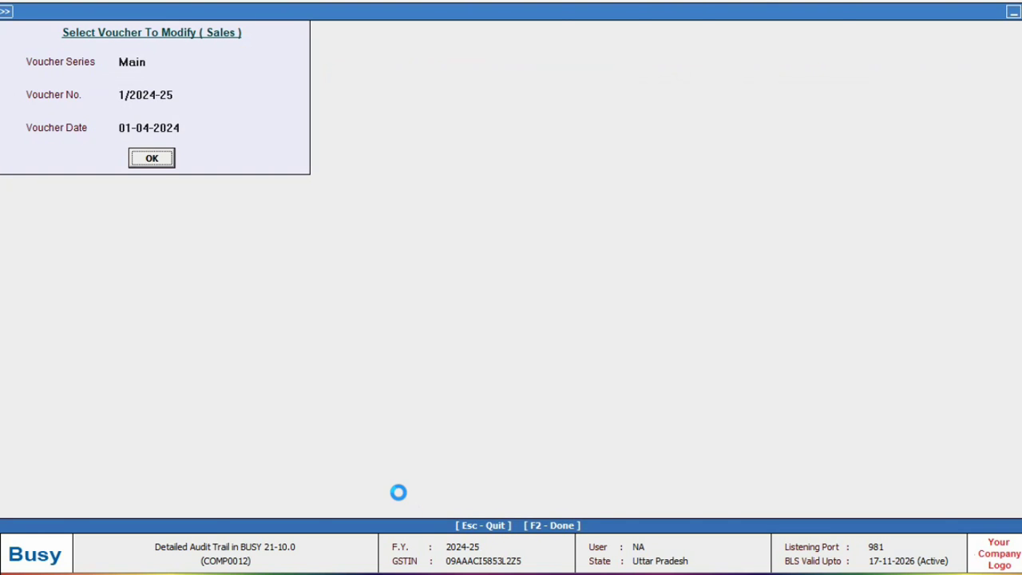
key(Return)
text(5)
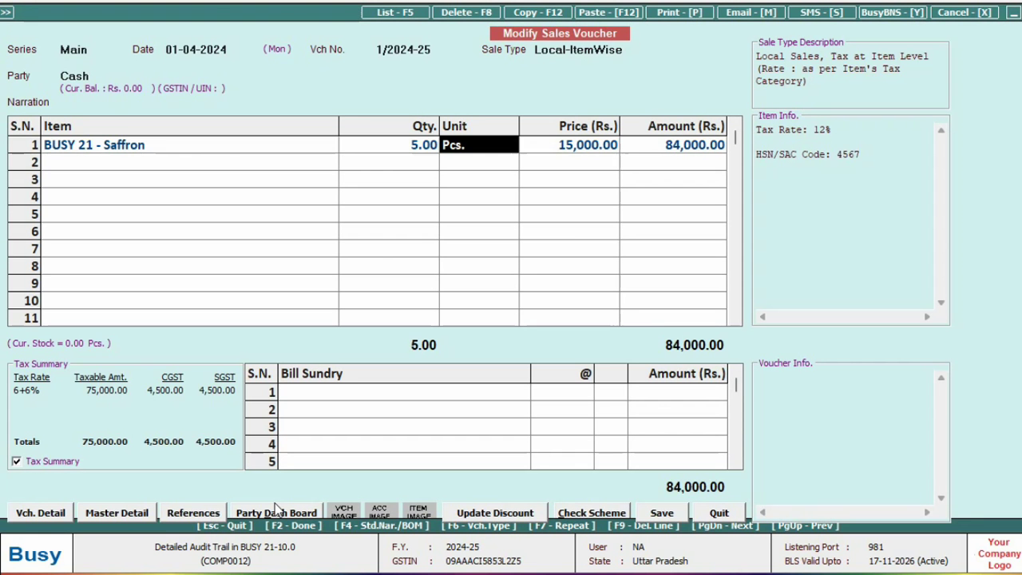
key(Return)
key(F2)
key(Return)
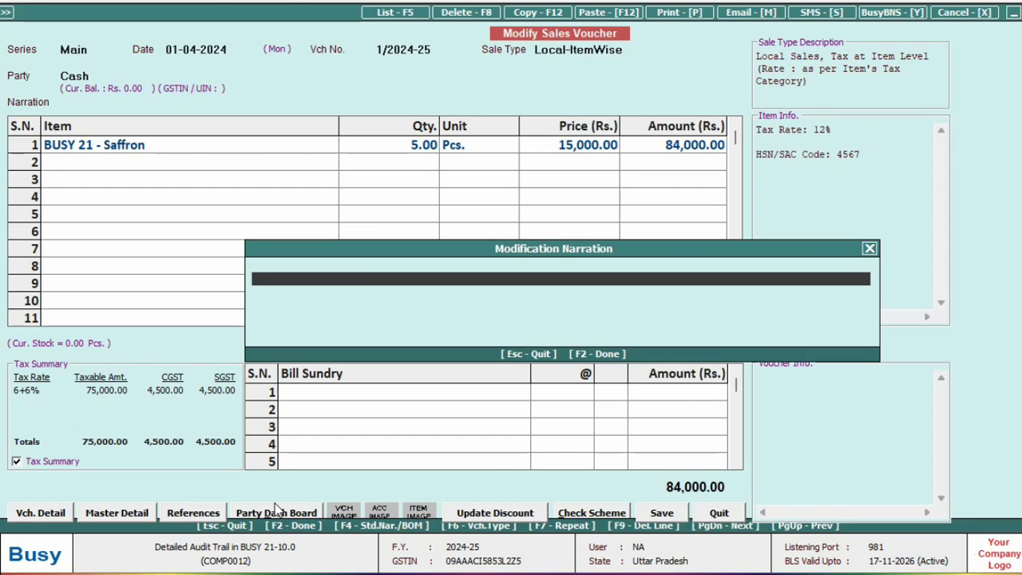
text(Q)
text(ty updated)
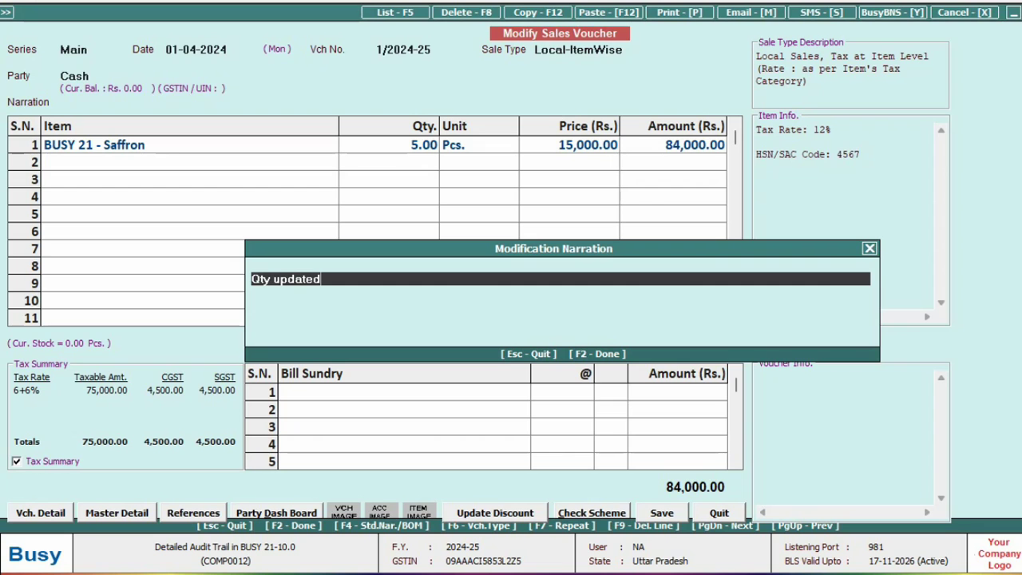
key(F2)
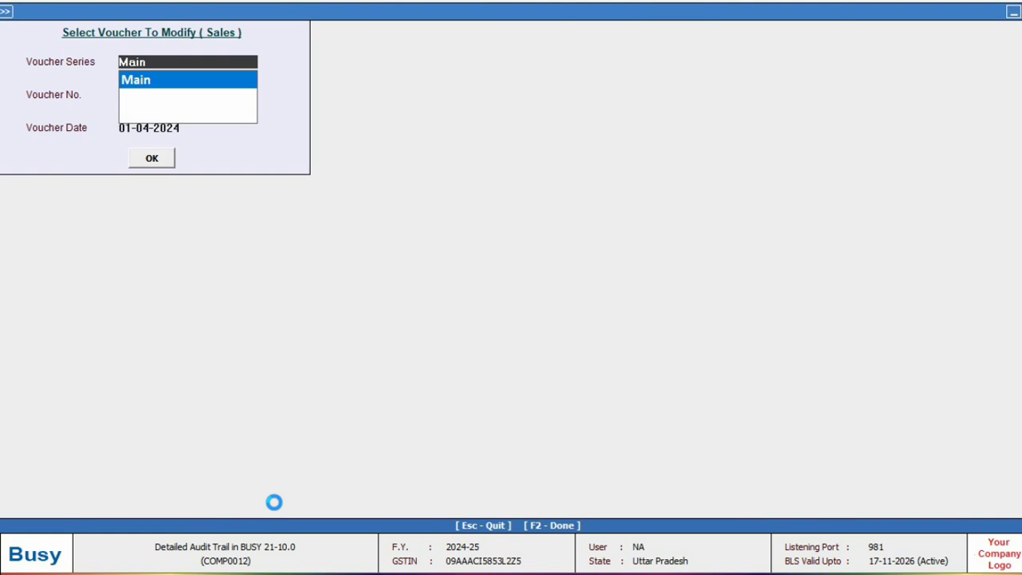
Add 2 Pcs. of BUSY 21 - Blue at 9,000 to voucher 1/2024-25, saving with note 'Item Added'
key(Return)
key(F2)
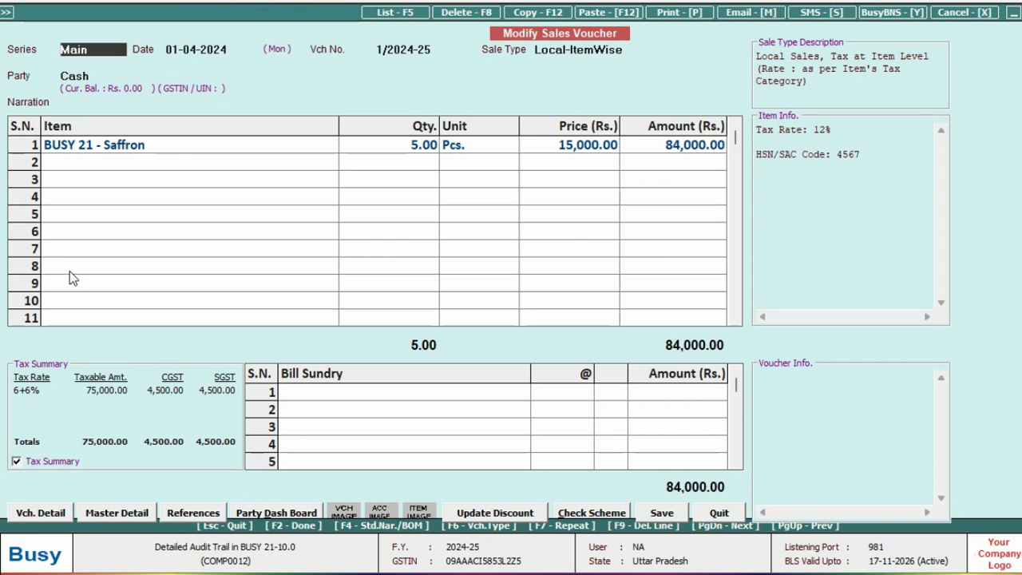
click(100, 165)
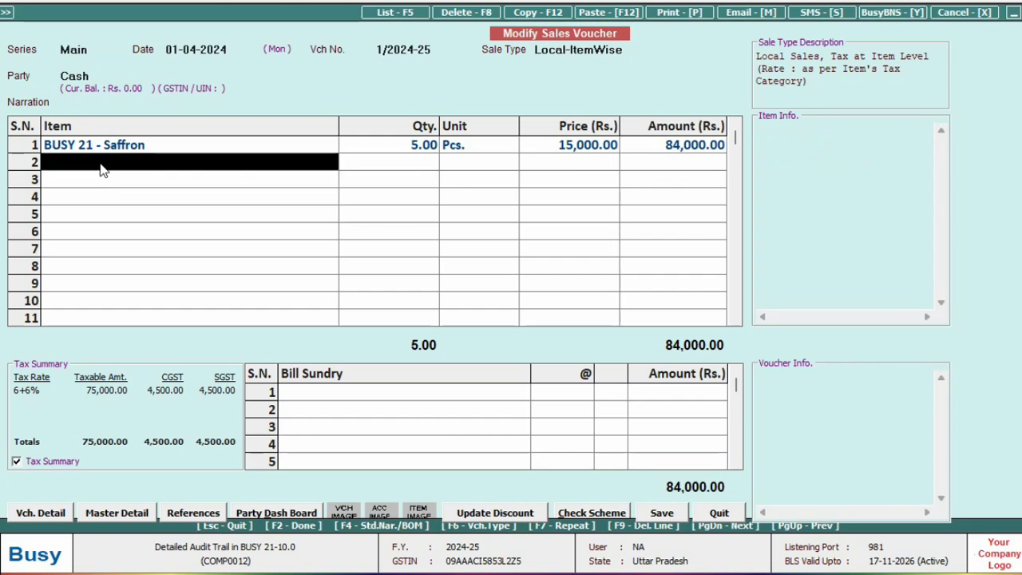
key(Return)
key(Return)
key(Return)
key(Return)
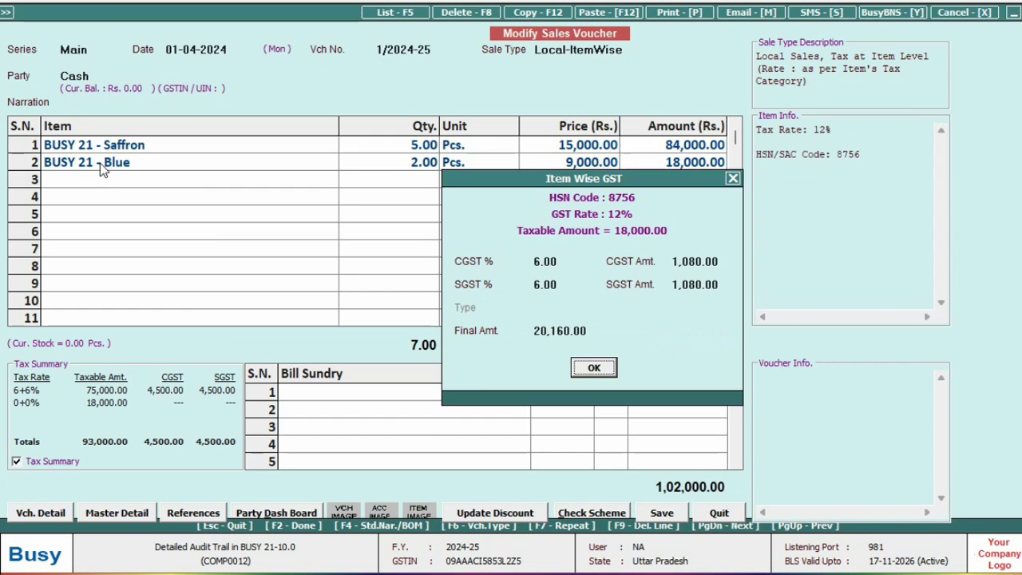
key(Return)
key(F2)
key(Return)
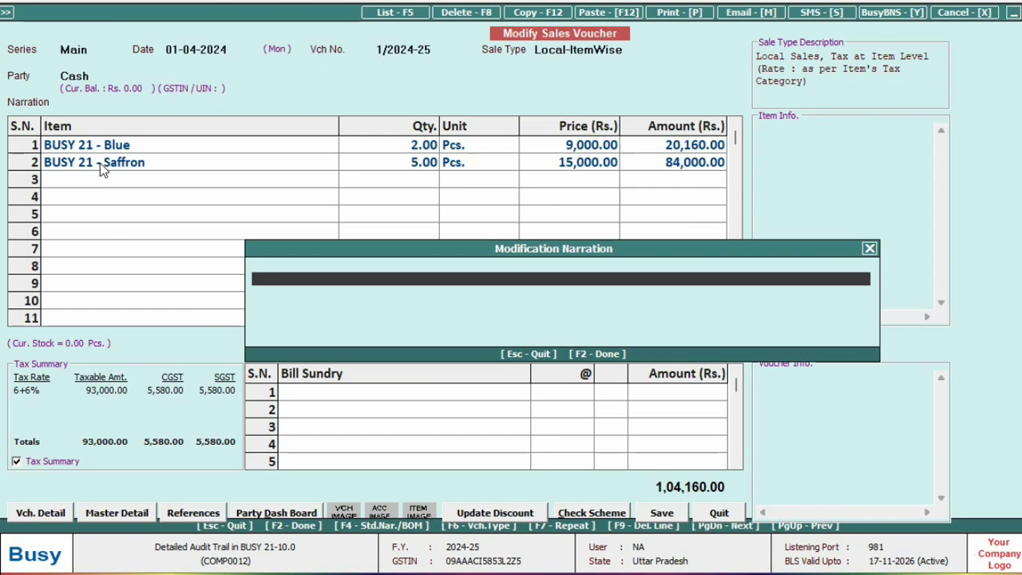
text(I)
text(tem Added)
key(F2)
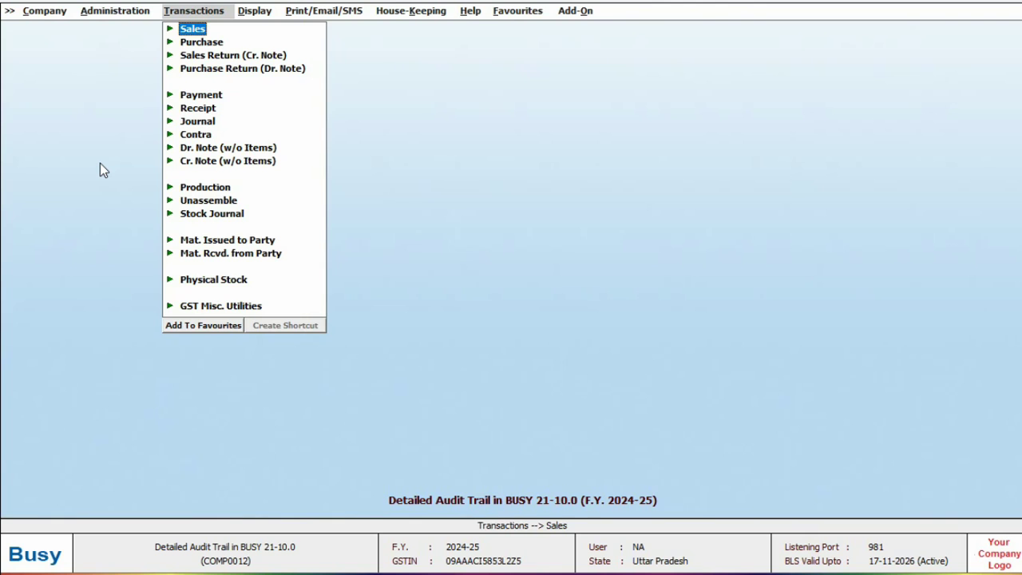
Start the Master report under Display > Check List > Audit Trail > Detailed
key(Right)
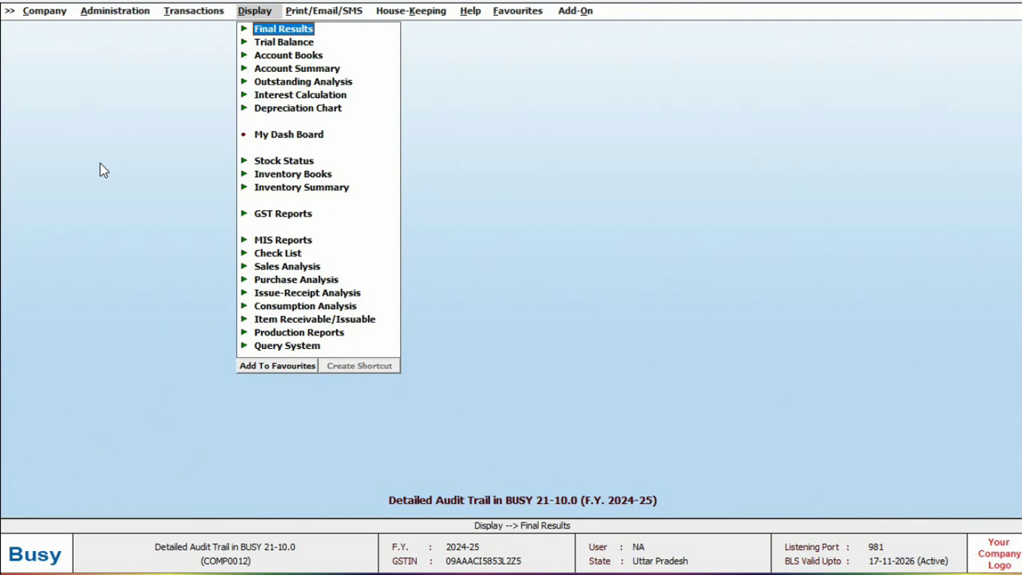
key(c)
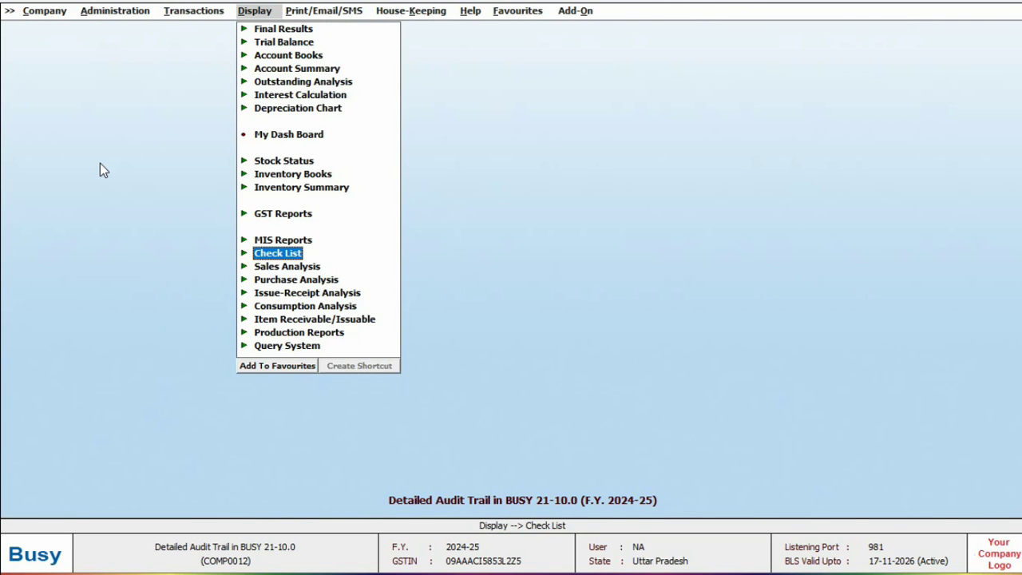
key(Return)
key(Down)
key(Down)
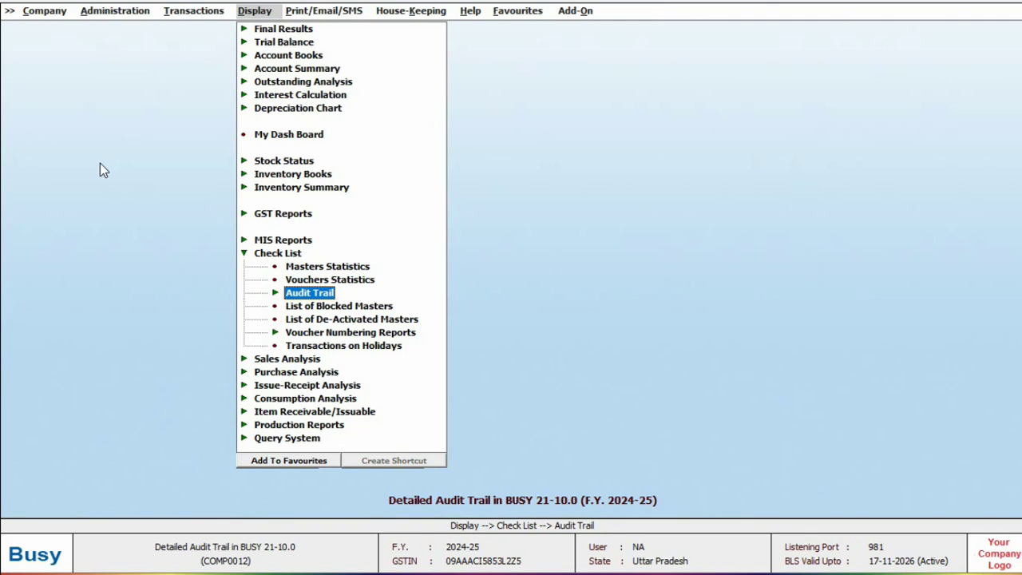
key(Return)
key(Down)
key(Return)
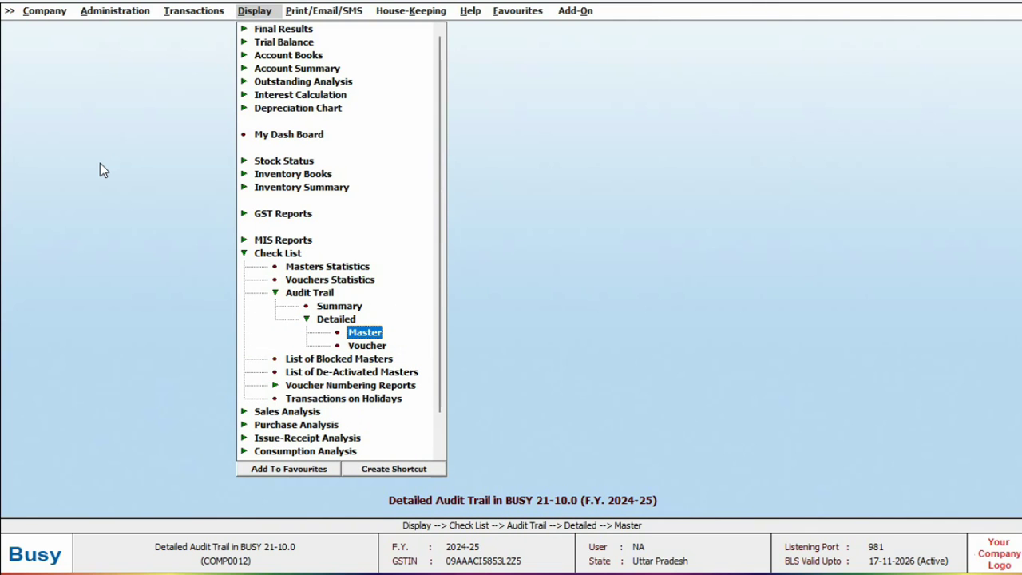
key(Return)
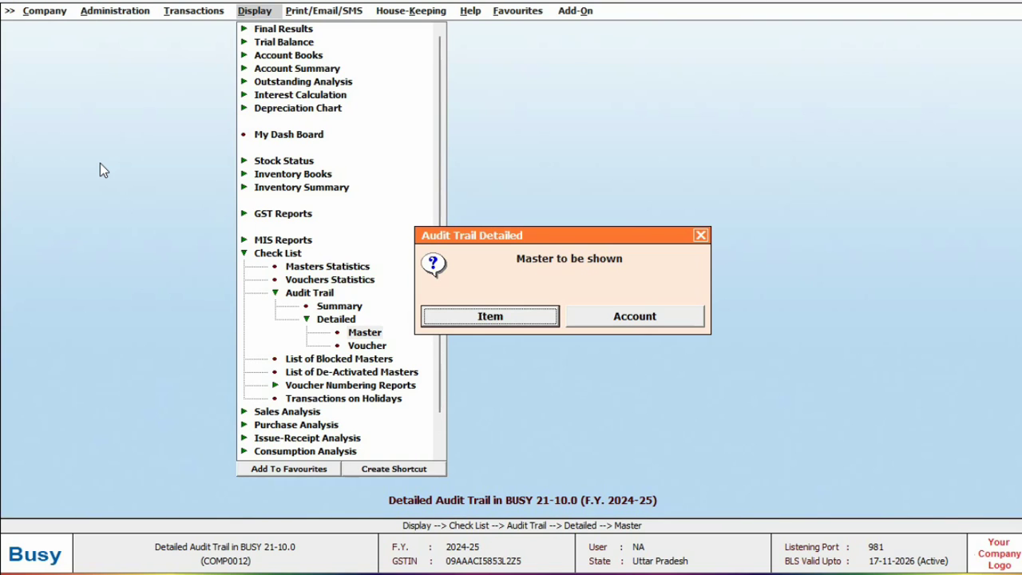
Generate the item audit trail for BUSY 21 - Saffron and highlight its version 2 entry
key(Return)
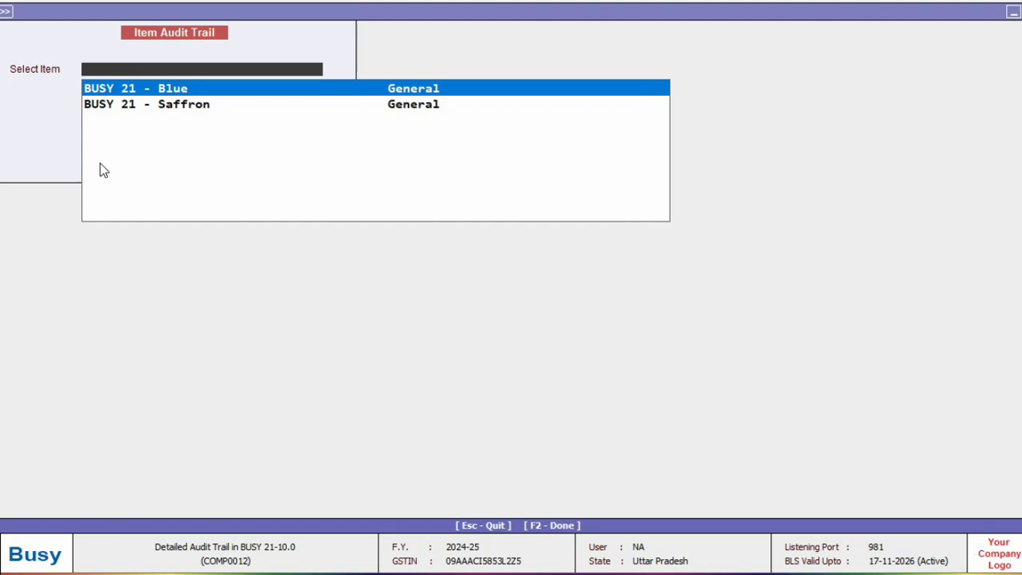
key(Down)
key(Return)
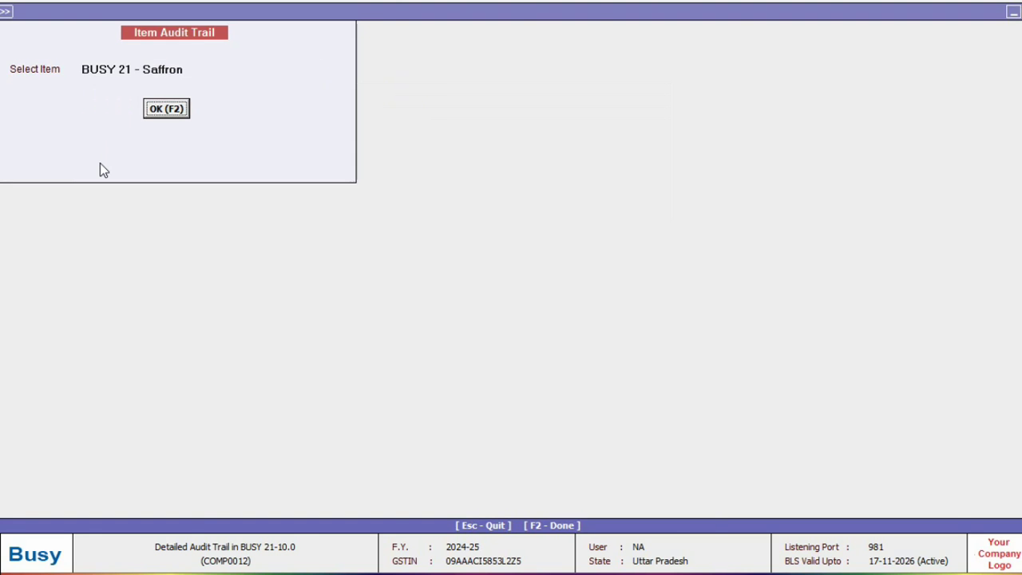
key(F2)
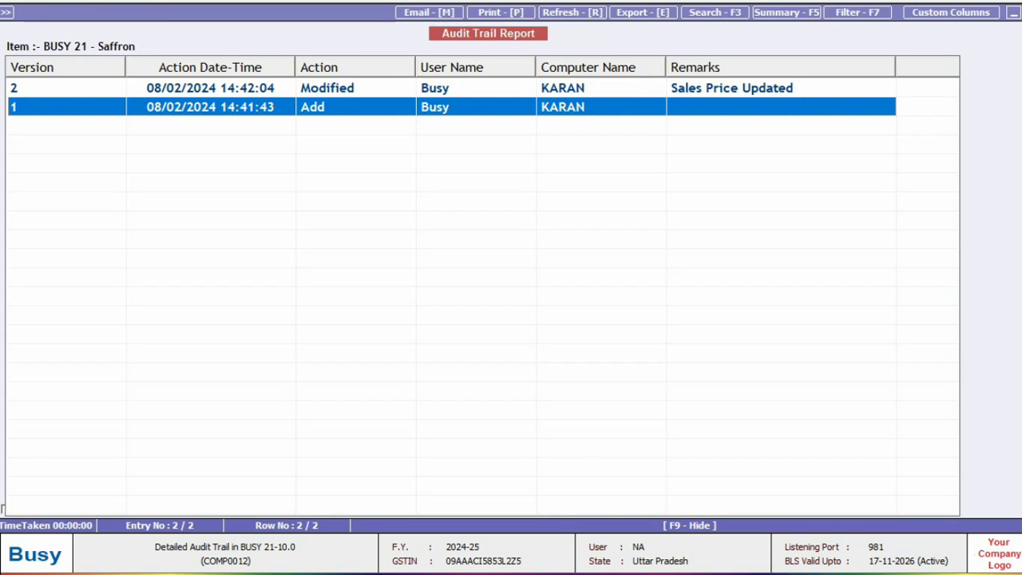
key(Up)
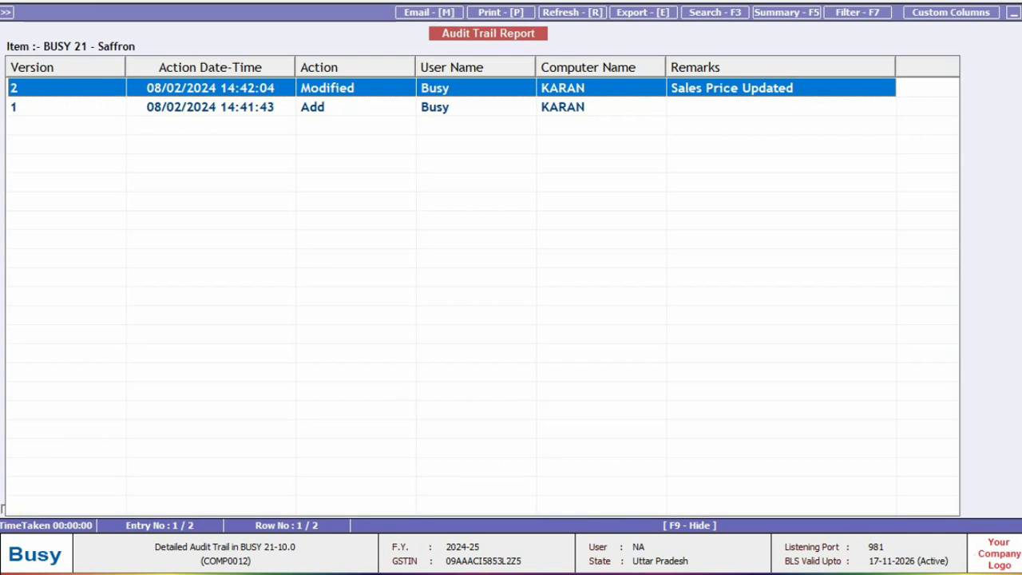
key(Down)
key(Up)
Browse the version 2 versus version 1 comparison fields for Saffron, then close it
key(Return)
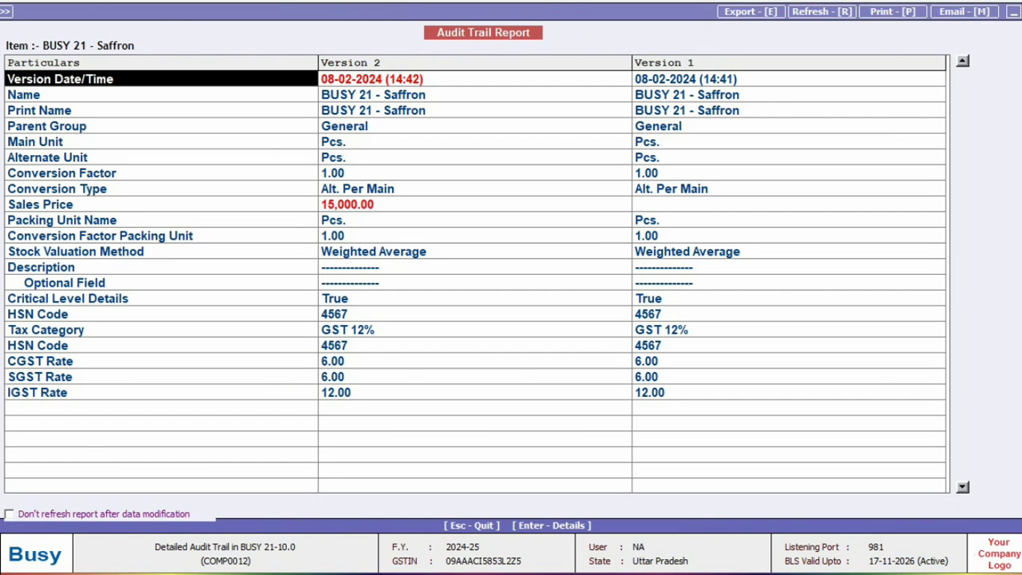
key(Right)
key(Right)
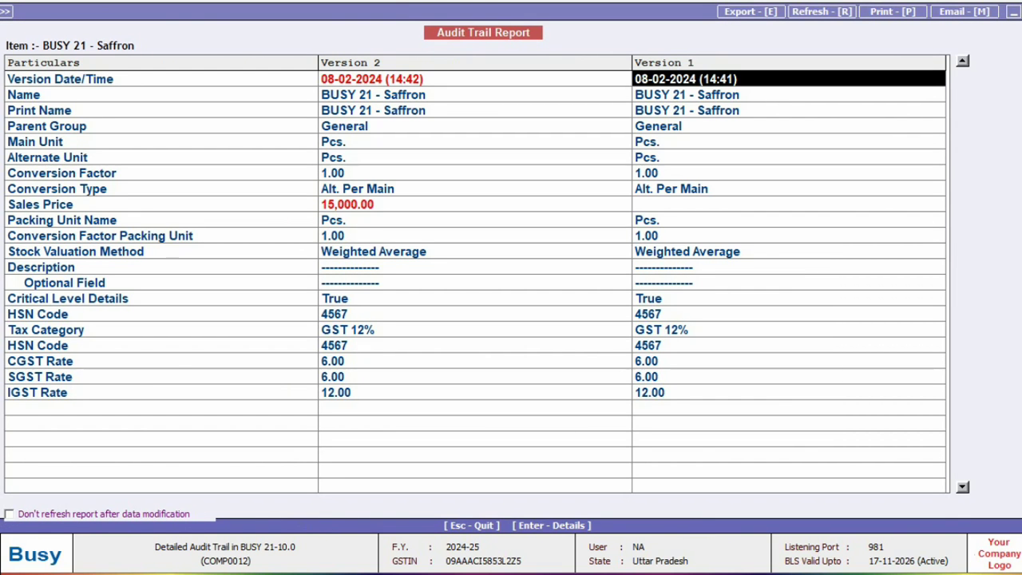
key(Left)
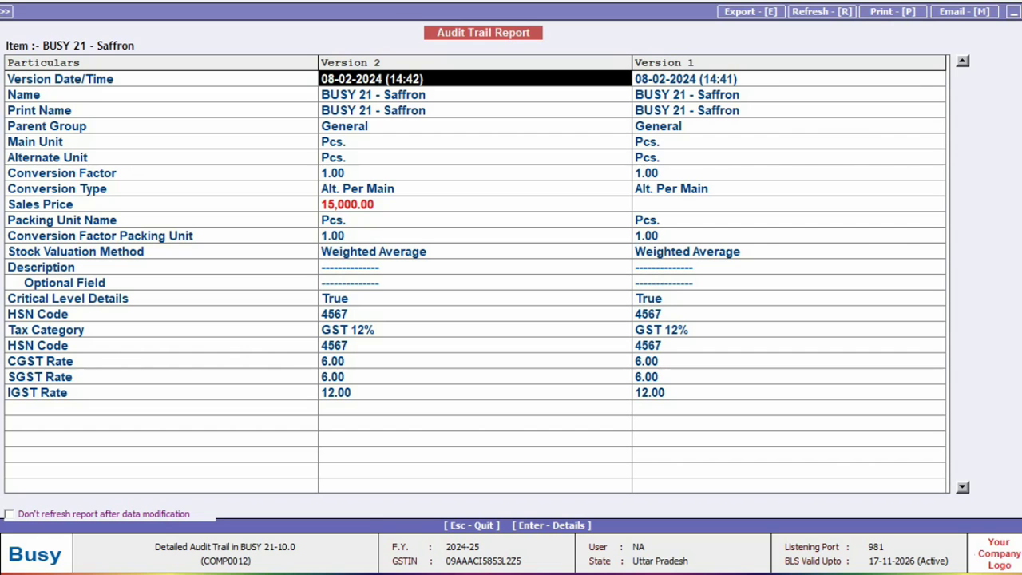
key(Down)
key(Down)
key(Down)
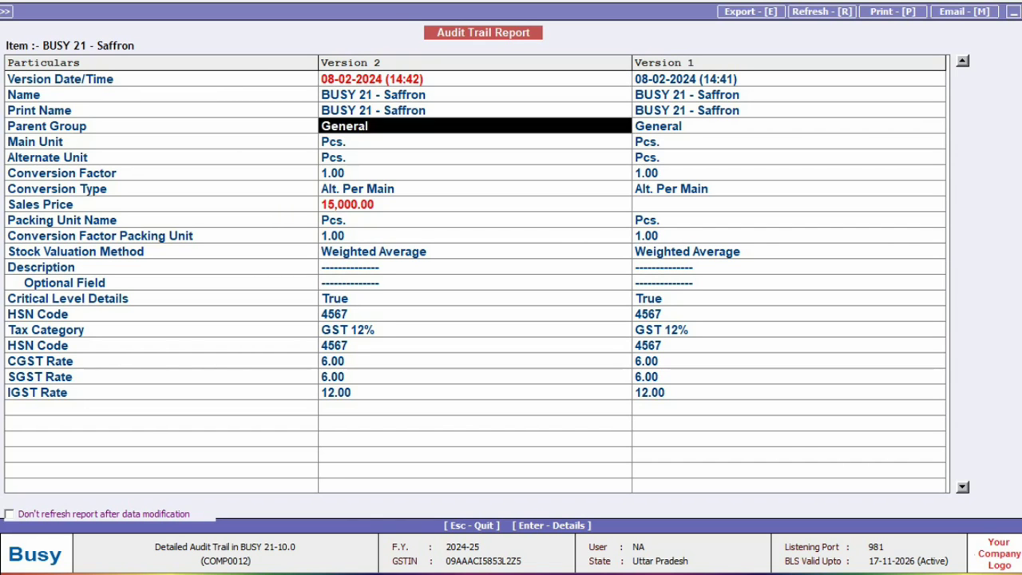
key(Down)
key(Down)
key(Down)
key(Escape)
key(Down)
Generate the detailed voucher audit trail for Sales, Main series, voucher 1/2024-25
key(Return)
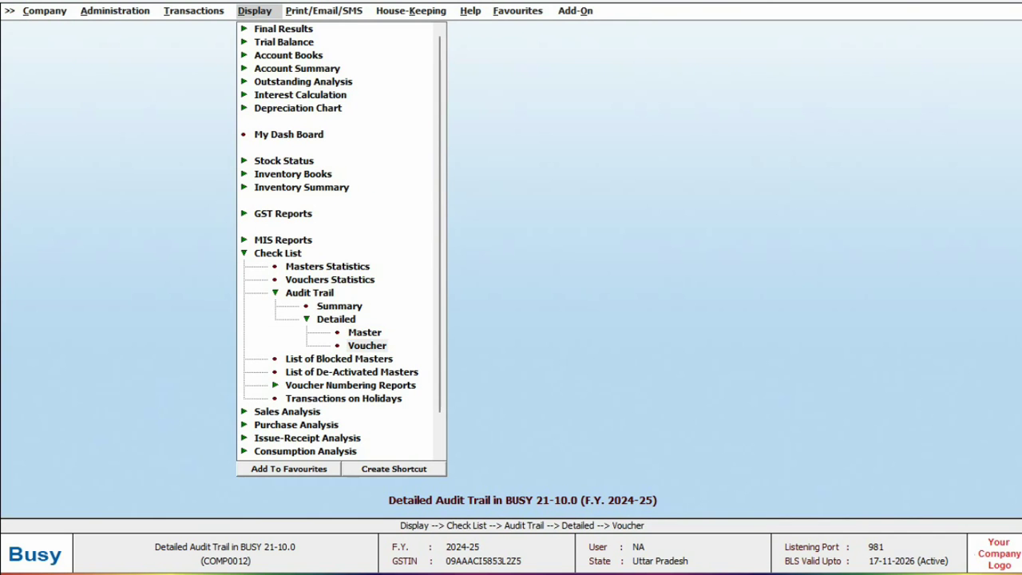
key(Return)
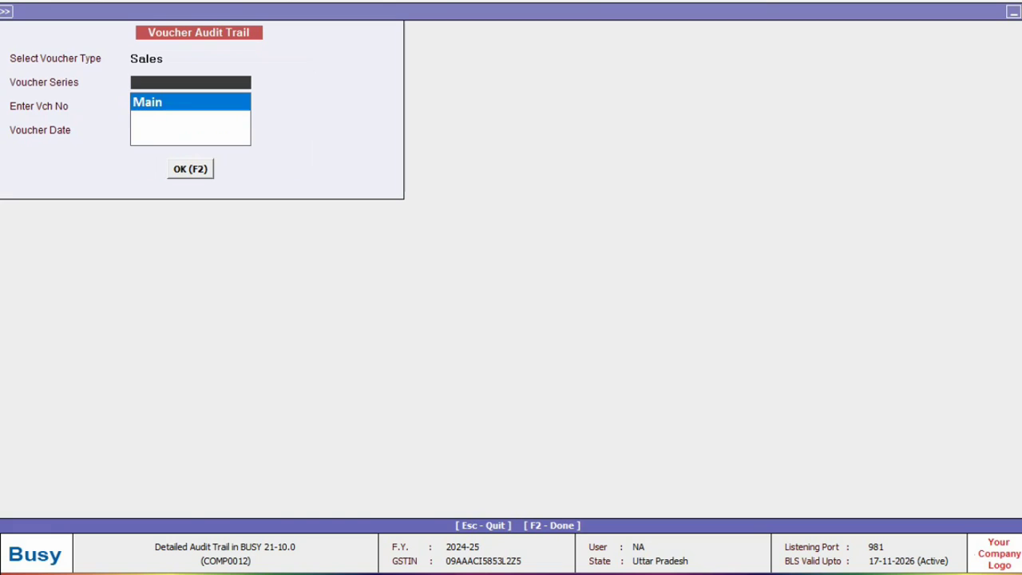
key(Return)
text(1/)
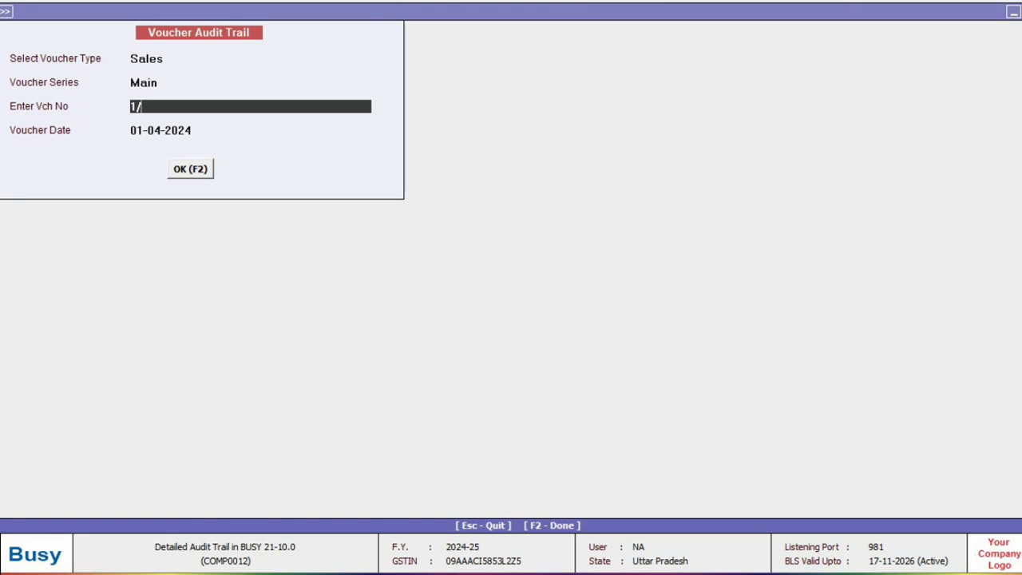
text(2024-25)
key(Return)
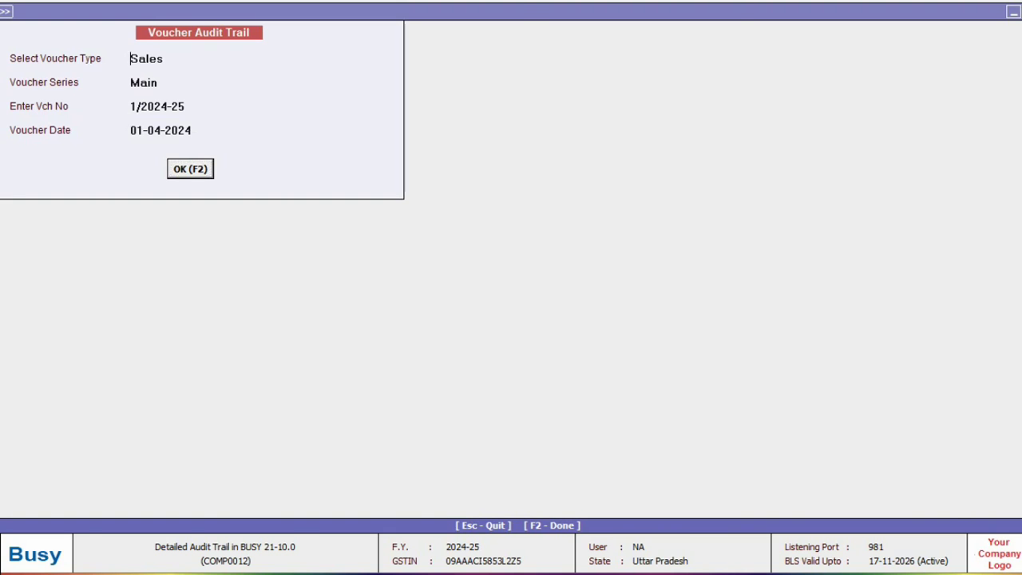
key(Return)
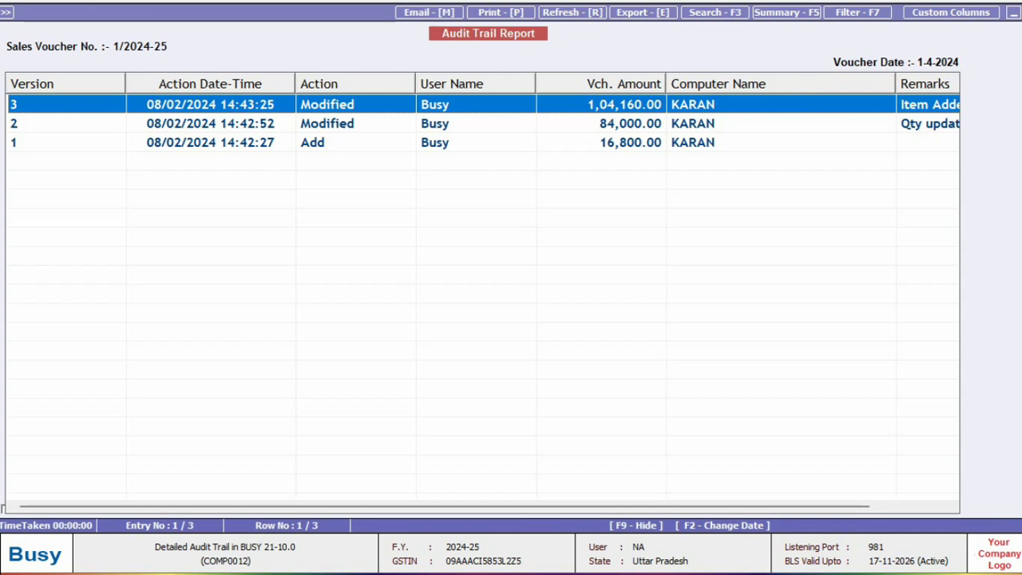
Drag the Remarks column divider left so 'Item Added' and 'Qty updated' show in full
drag(896, 84, 835, 86)
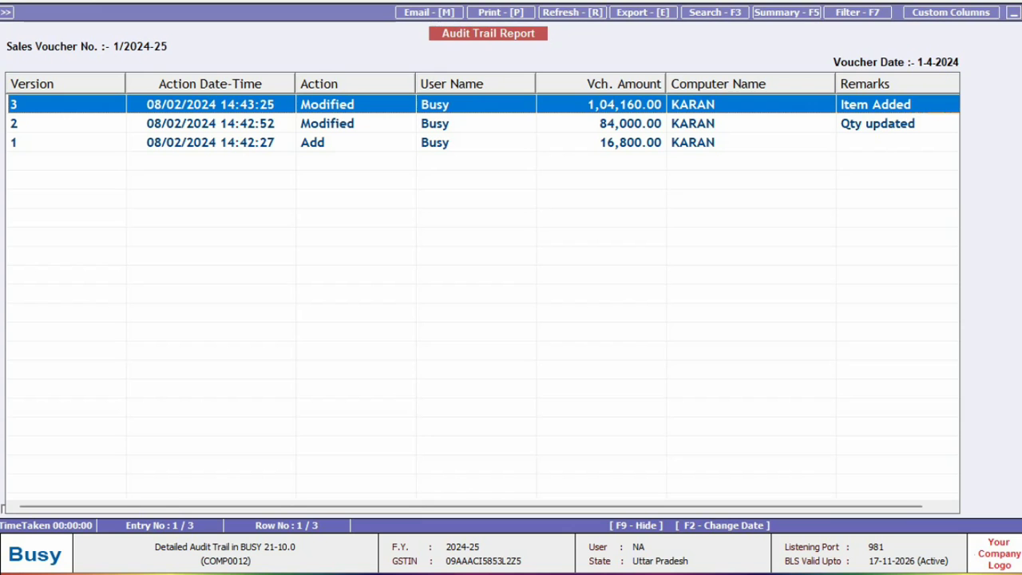
Open the version comparison of voucher 1/2024-25 and review the changed cash, sales and CGST amounts
key(Return)
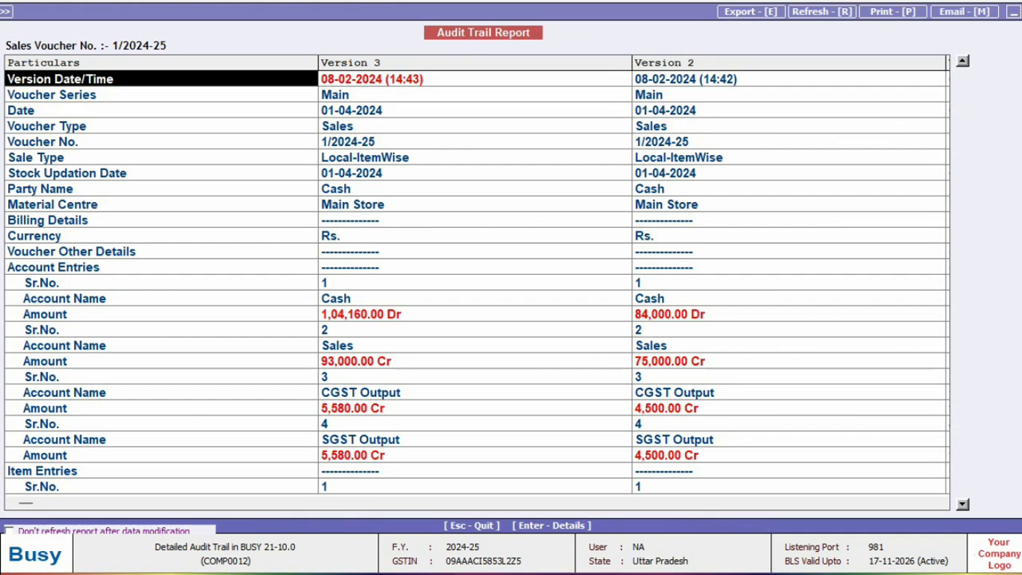
key(Down)
key(Down)
key(Down)
key(Down)
key(Down)
key(Down)
key(Down)
key(Down)
key(Down)
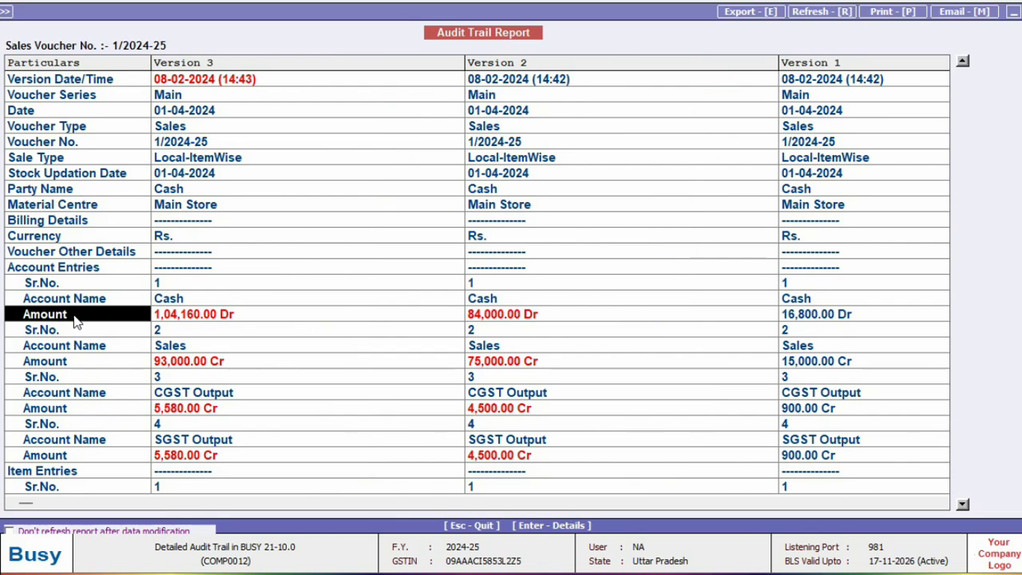
key(Down)
key(Down)
key(Down)
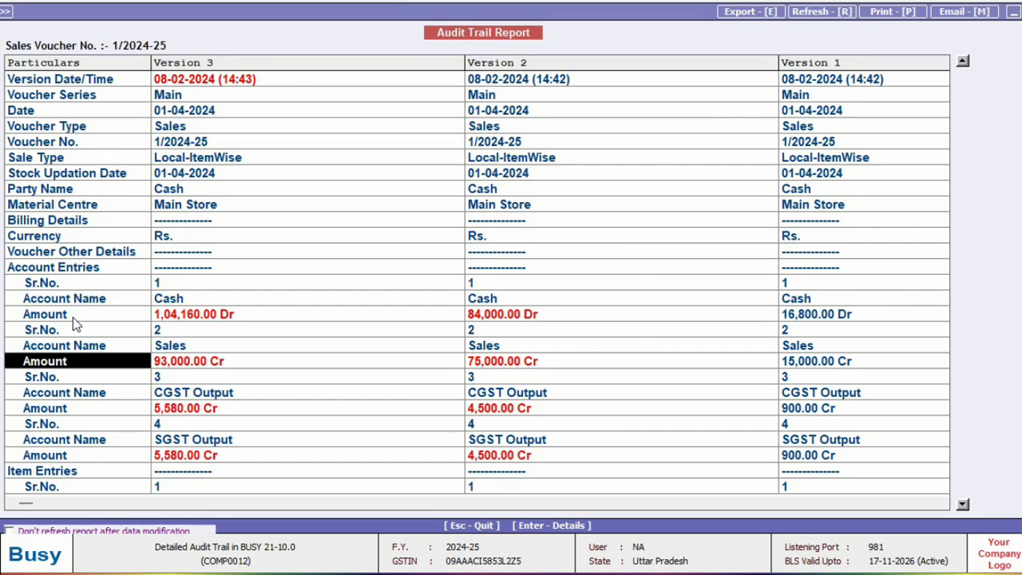
key(Down)
key(Down)
key(Down)
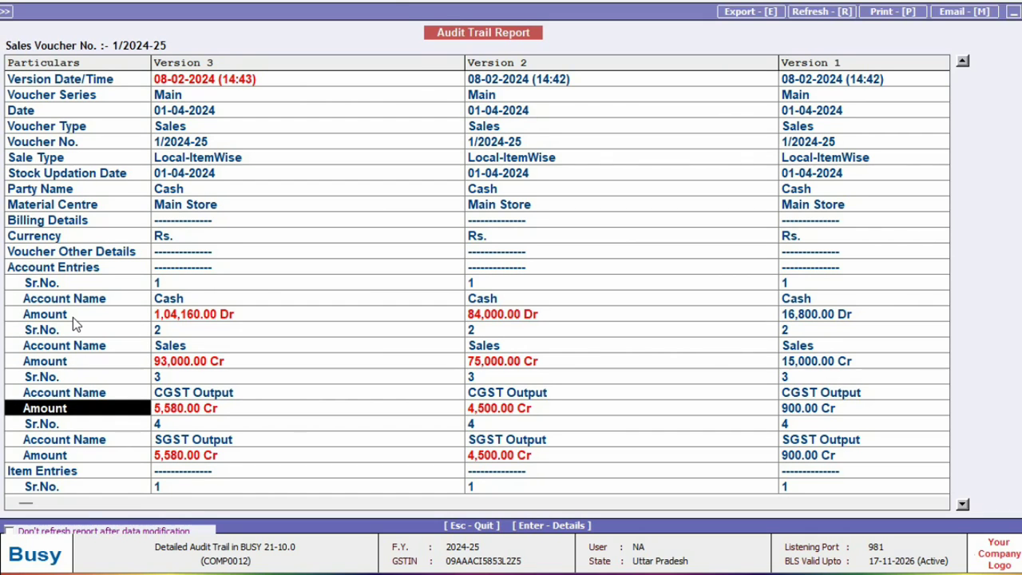
Compare the changed item name in versions 3 and 2, then move to the Tax Category row
key(Down)
key(Down)
key(Down)
key(Down)
key(Down)
key(Down)
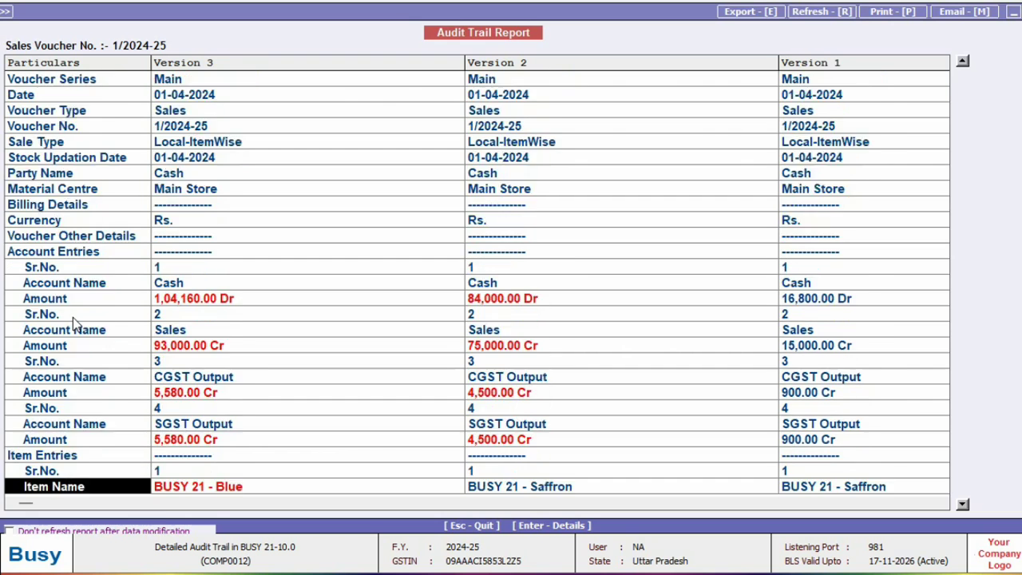
key(Down)
key(Down)
key(Down)
key(Up)
key(Up)
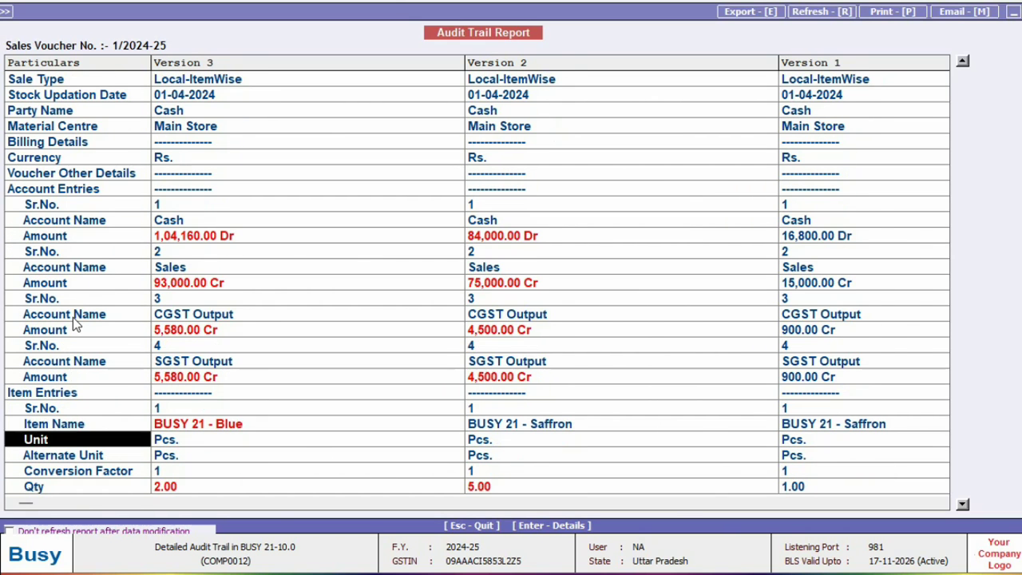
key(Up)
key(Right)
key(Right)
key(Left)
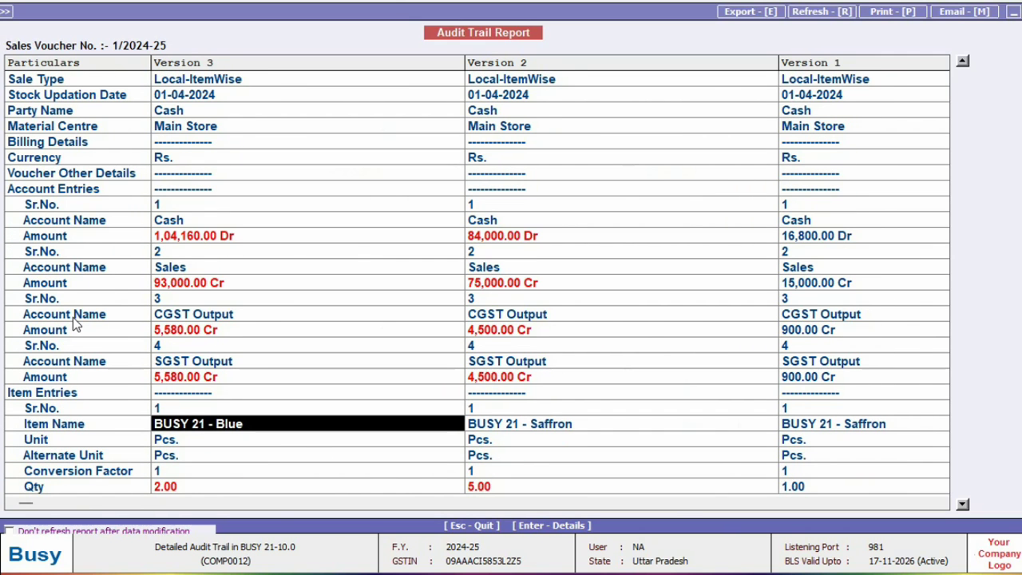
key(Down)
key(Down)
key(Down)
key(Down)
key(Down)
key(Down)
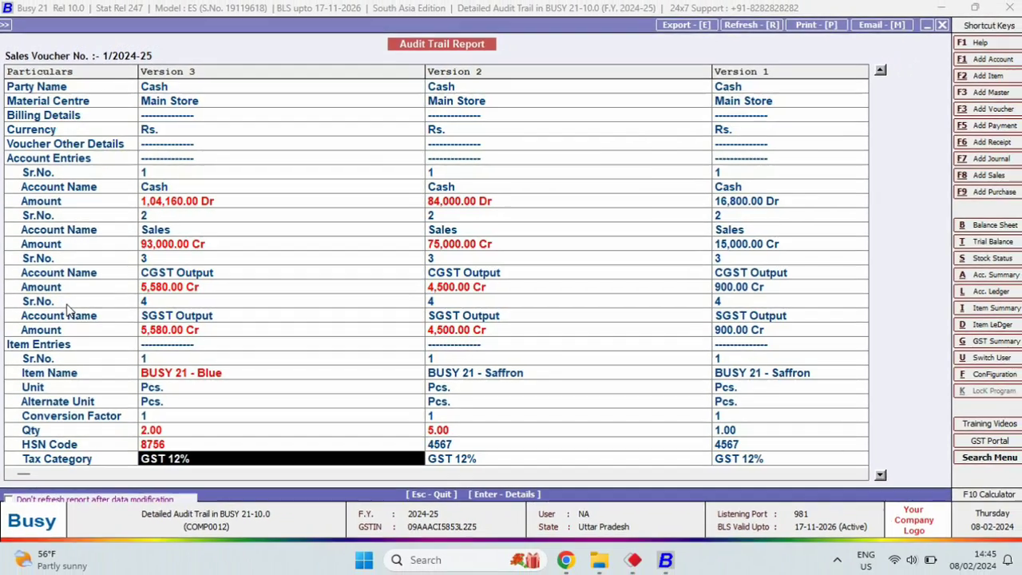